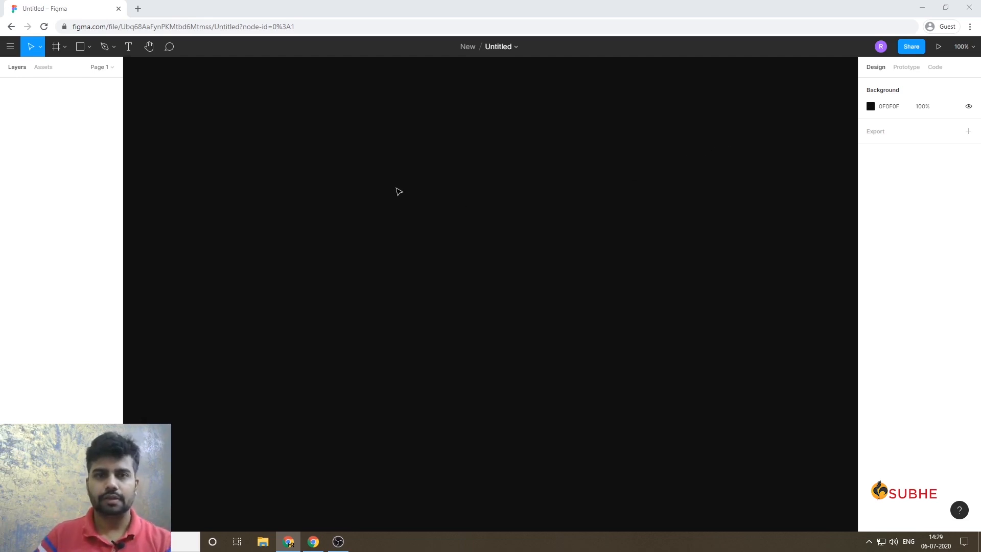
Add a text layer reading "Appy Now" on the empty canvas.
click(396, 184)
key(t)
click(363, 185)
text(Ap)
key(Escape)
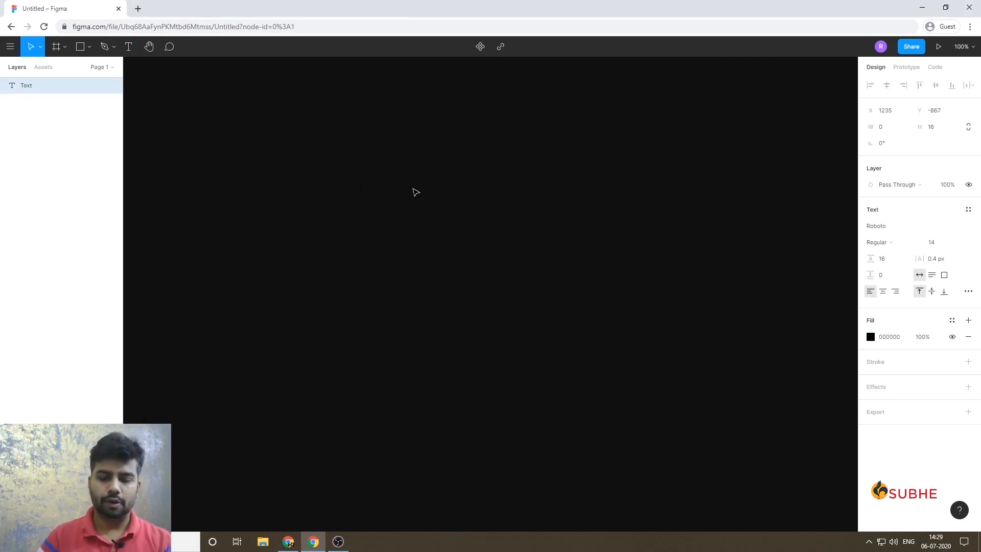
key(BackSpace)
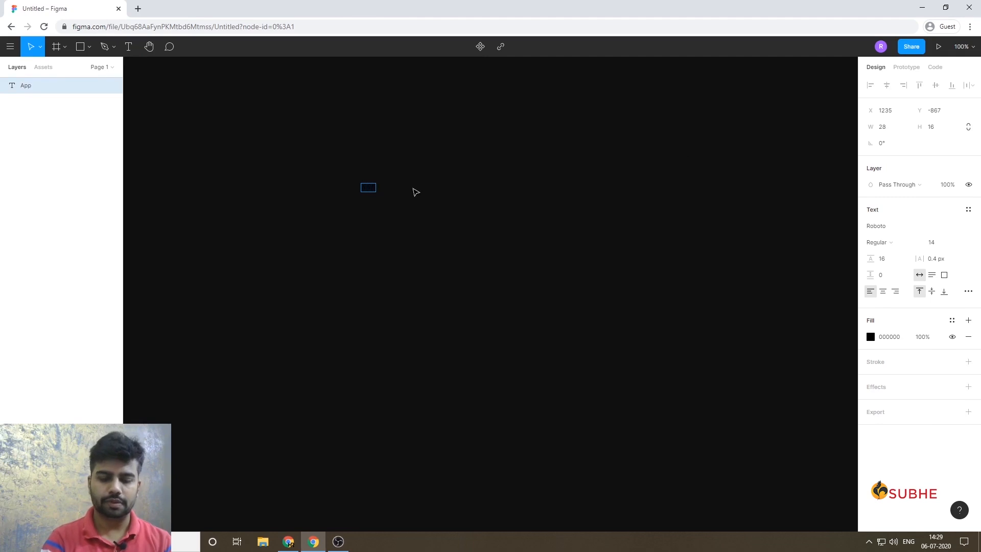
text(Now)
key(Escape)
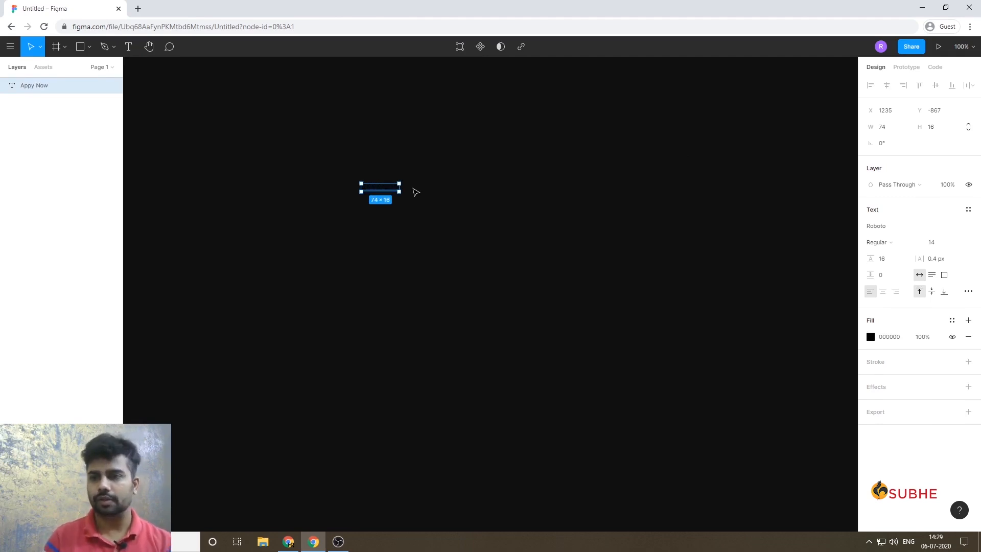
Set the "Appy Now" text's fill colour to FFFFFF.
click(882, 337)
text(ff)
key(Return)
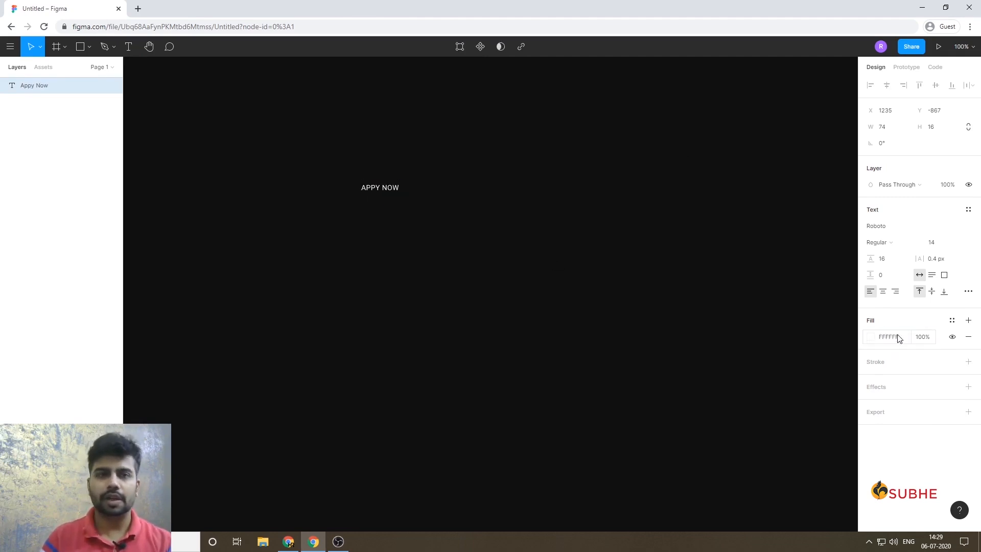
Wrap the "Appy Now" text in an auto layout frame.
key(shift+0)
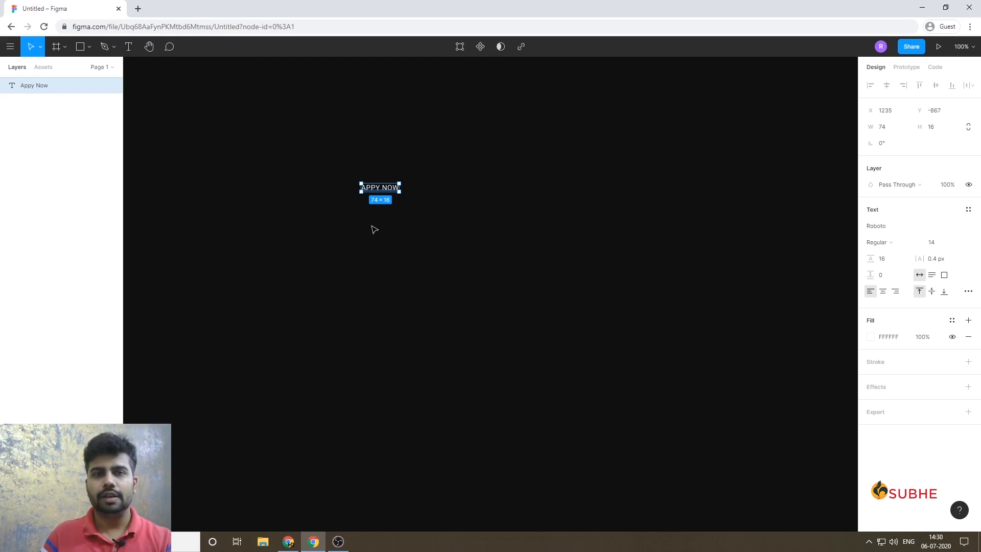
ctrl+scroll(358, 192, up, 5)
drag(323, 173, 378, 254)
key(shift+0)
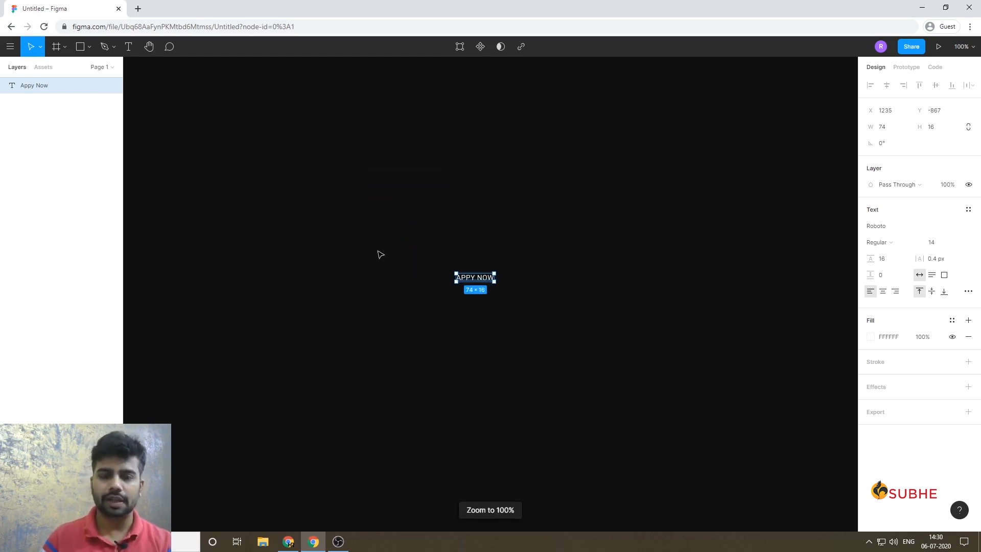
drag(594, 346, 447, 256)
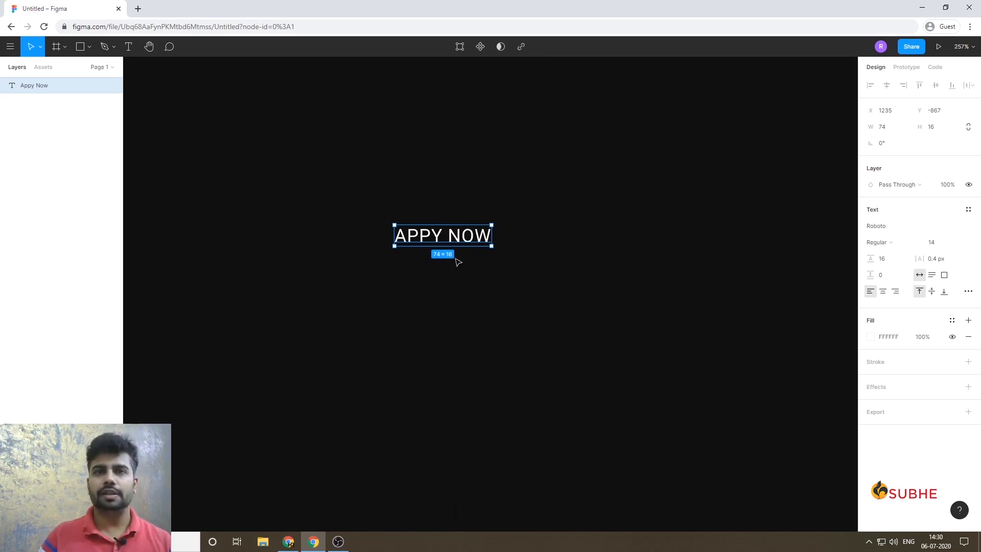
key(shift+a)
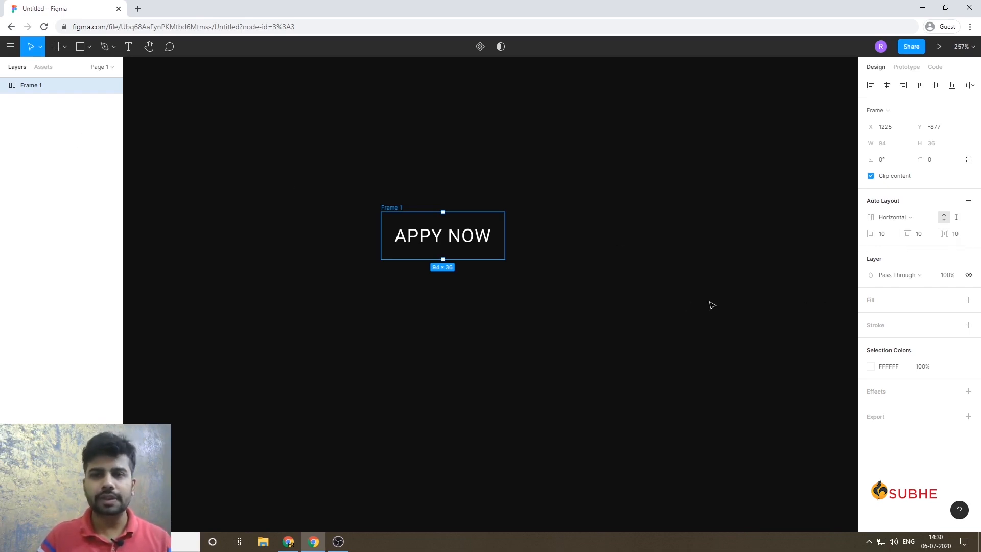
Give the "Appy Now" frame a solid 202020 fill and a corner radius of 6.
click(969, 300)
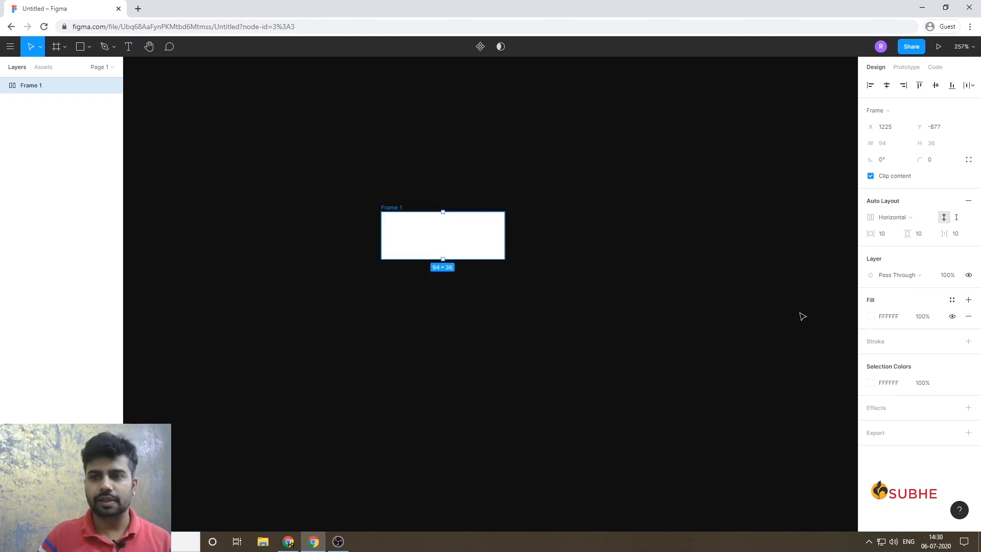
click(871, 316)
drag(806, 336, 721, 390)
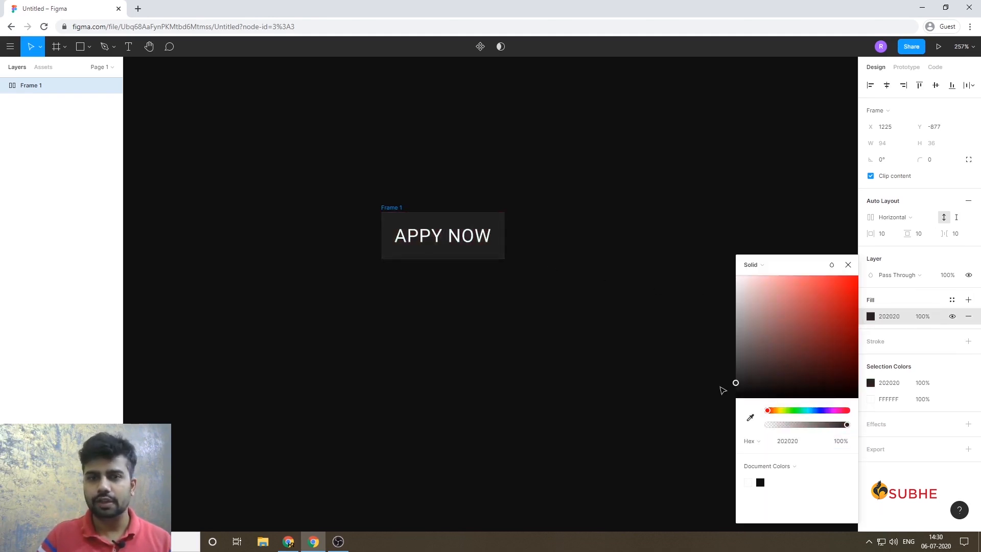
click(936, 165)
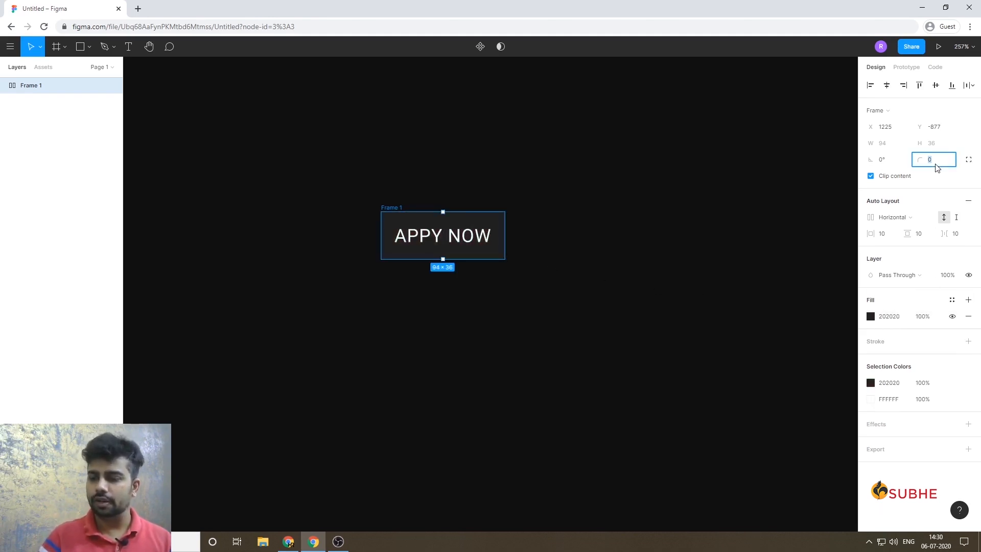
text(6)
click(568, 327)
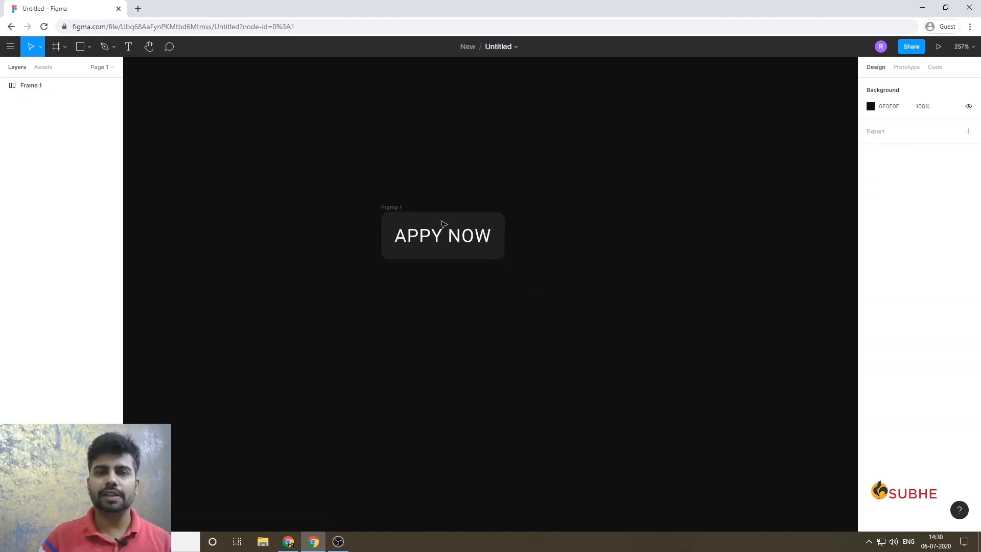
Set the horizontal padding of the "Appy Now" auto layout frame to 20.
click(40, 88)
click(890, 234)
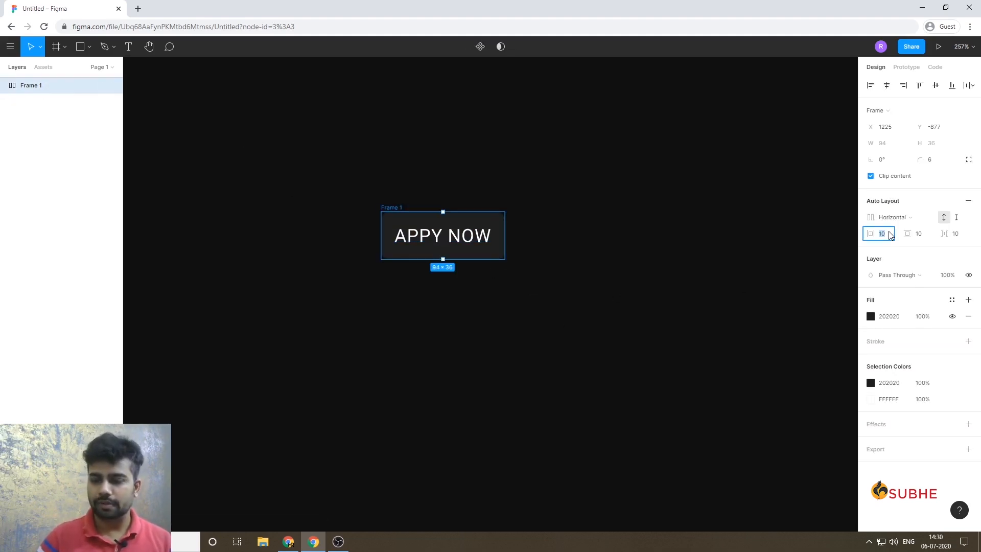
key(Up)
key(Up)
key(Up)
key(Up)
key(Up)
key(Up)
key(Up)
key(Up)
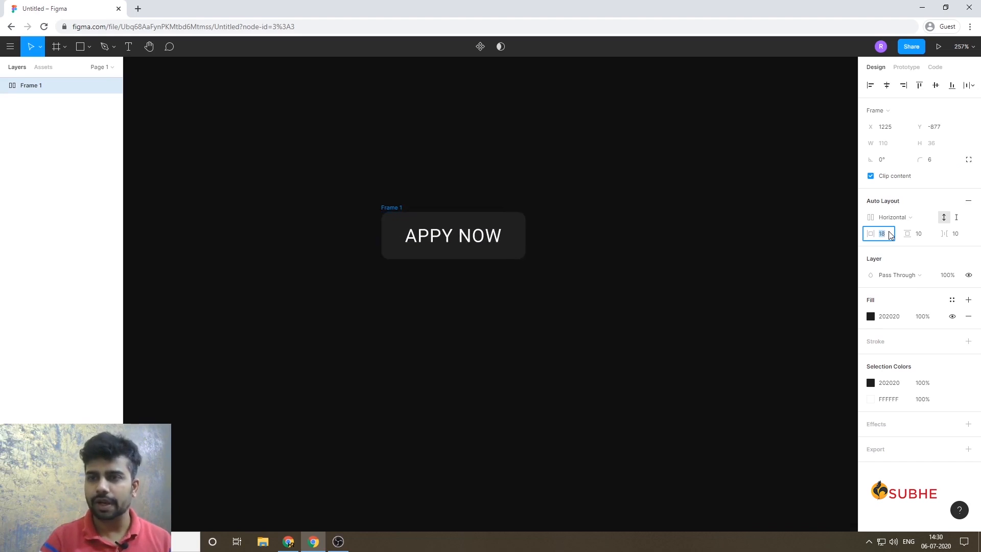
key(Up)
key(Up)
key(Return)
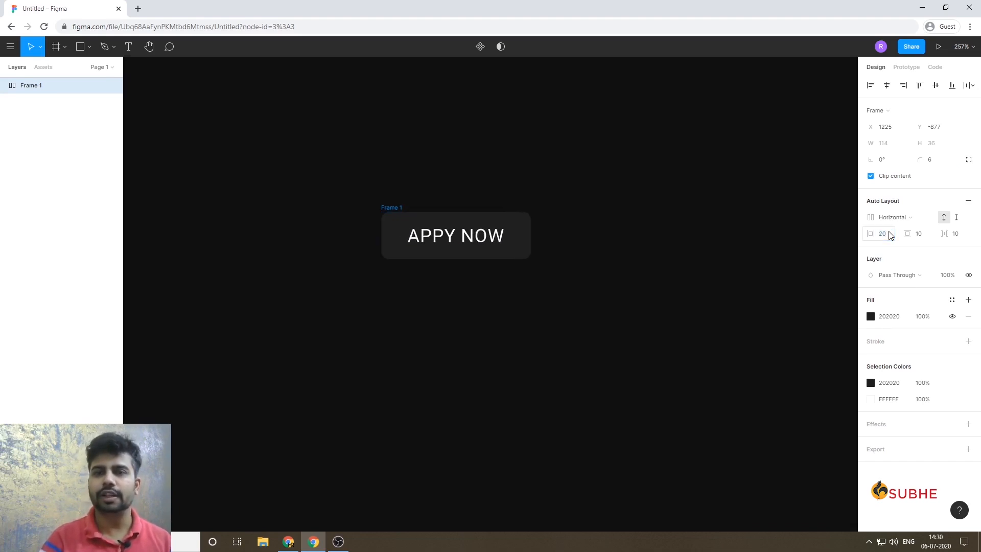
click(418, 278)
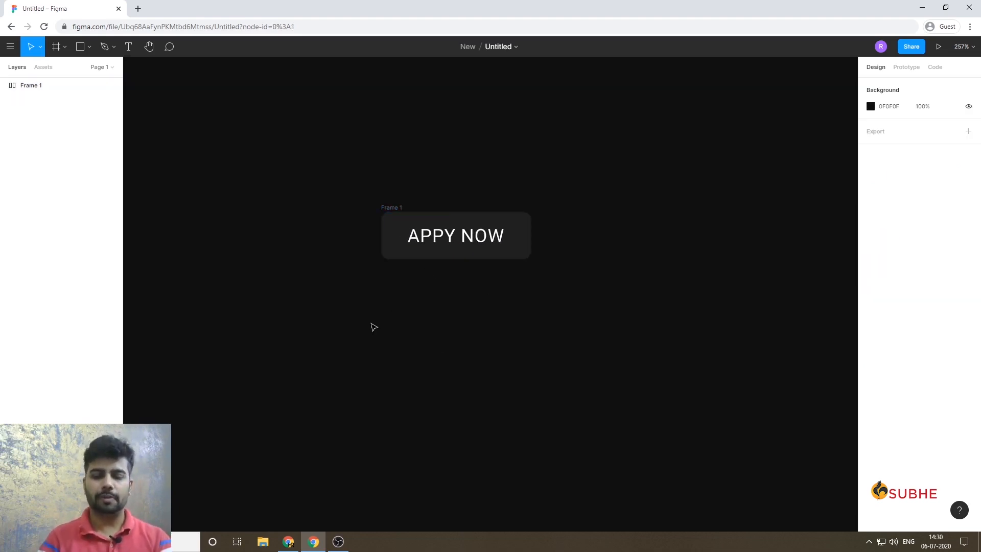
Duplicate the "Appy Now" button beside the original and change the copy's text to "Save".
key(shift+0)
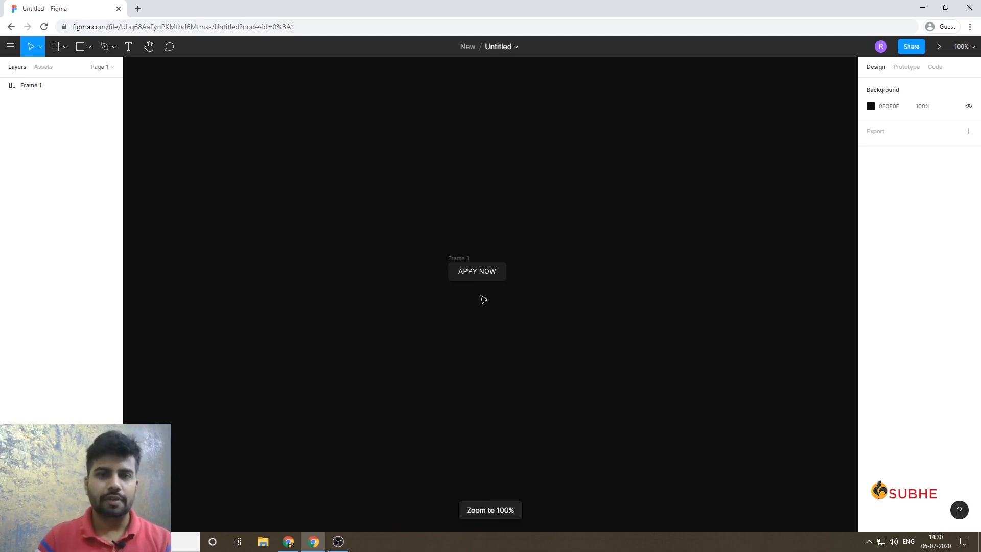
alt+drag(462, 261, 539, 261)
key(Delete)
alt+drag(466, 261, 525, 262)
click(547, 266)
click(543, 275)
double_click(542, 276)
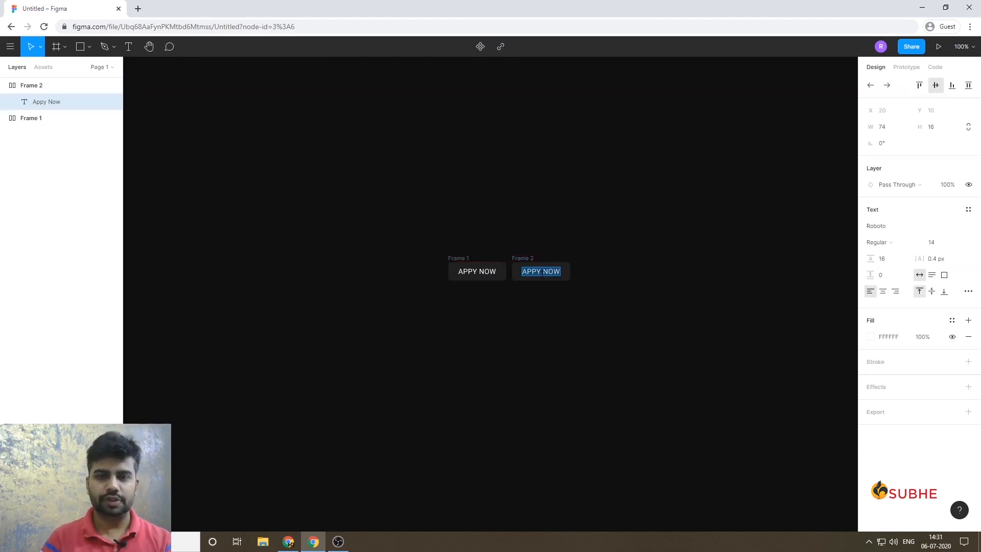
text(Save)
key(Escape)
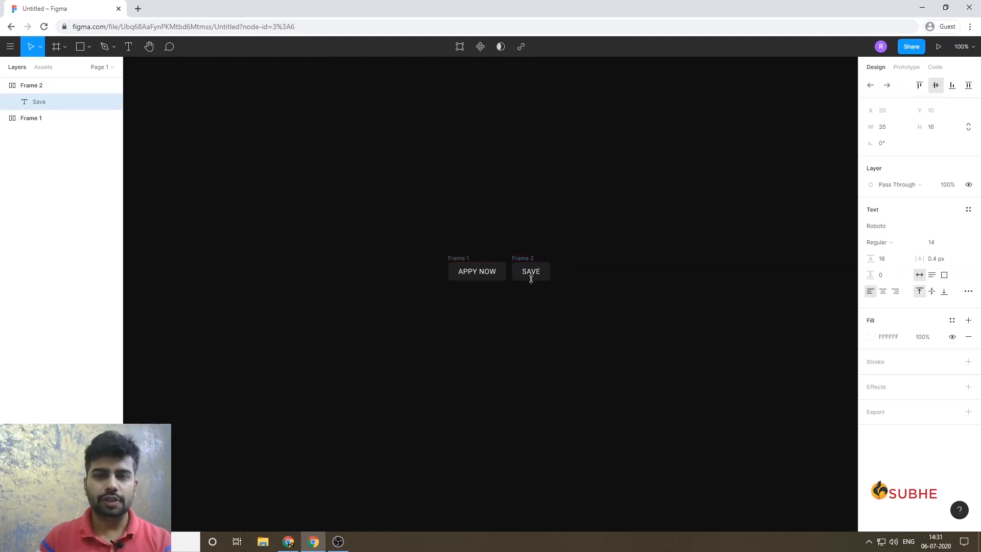
Examine the Save button up close, including its frame size and auto layout padding.
key(shift+2)
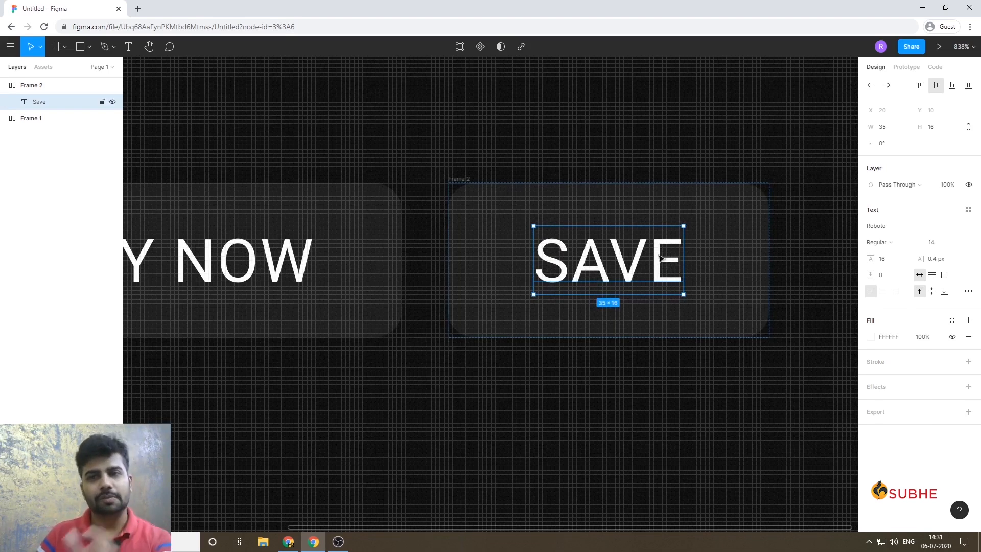
click(513, 121)
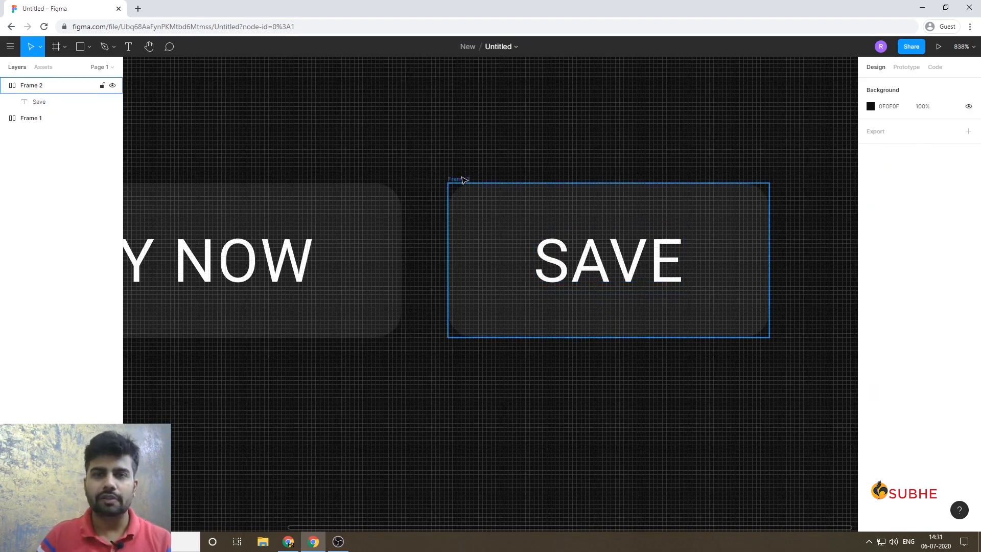
click(463, 180)
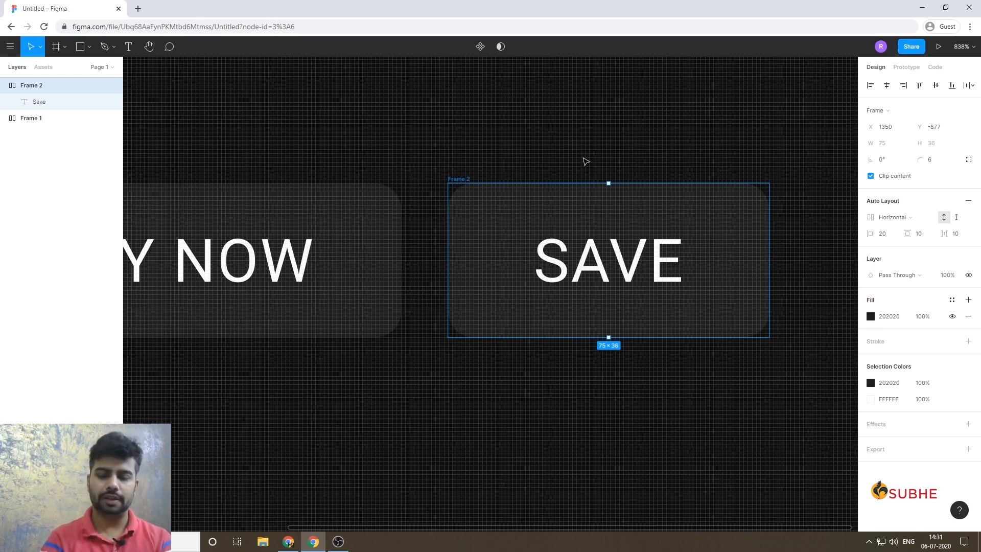
key(shift+0)
click(537, 194)
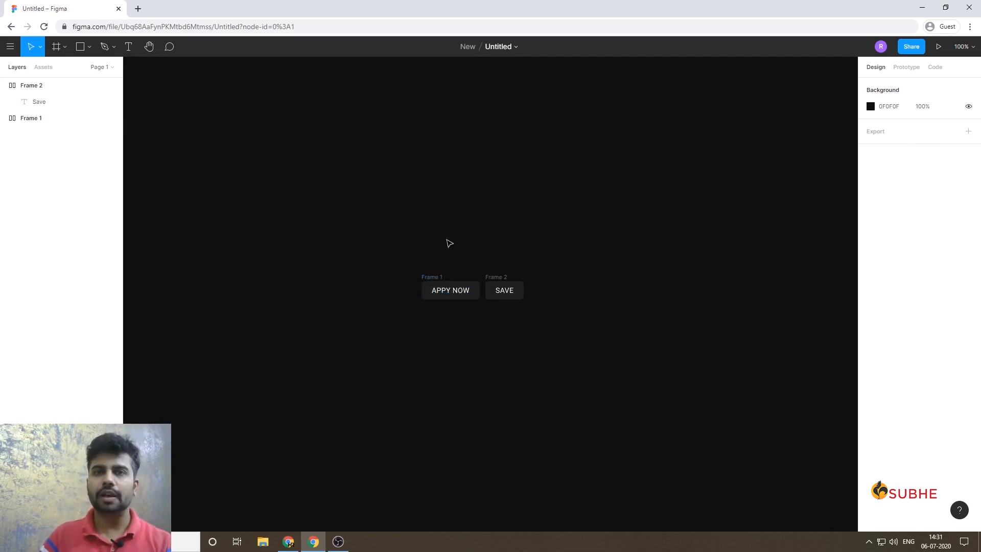
Delete both the "Appy Now" and "Save" button frames from the canvas.
scroll(448, 243, up, 3)
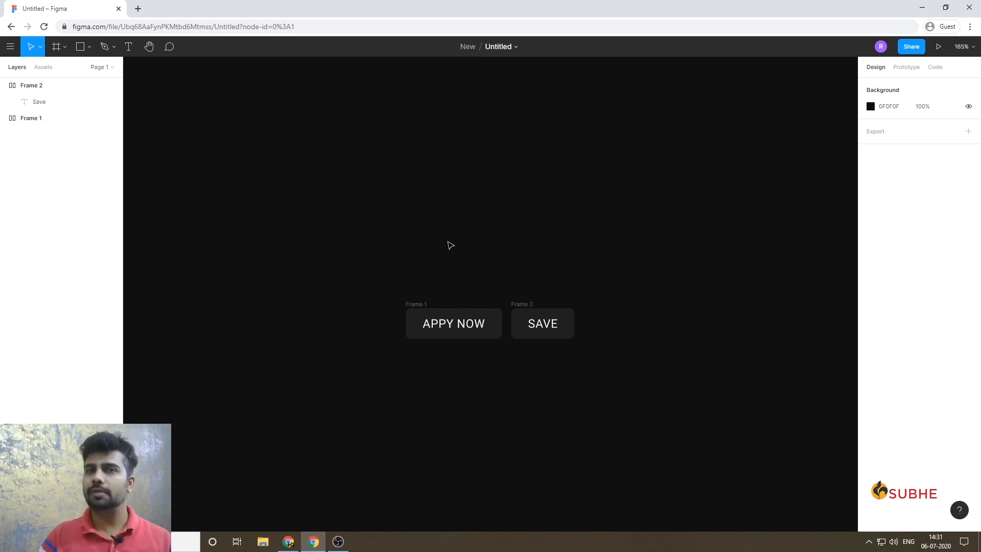
key(r)
key(t)
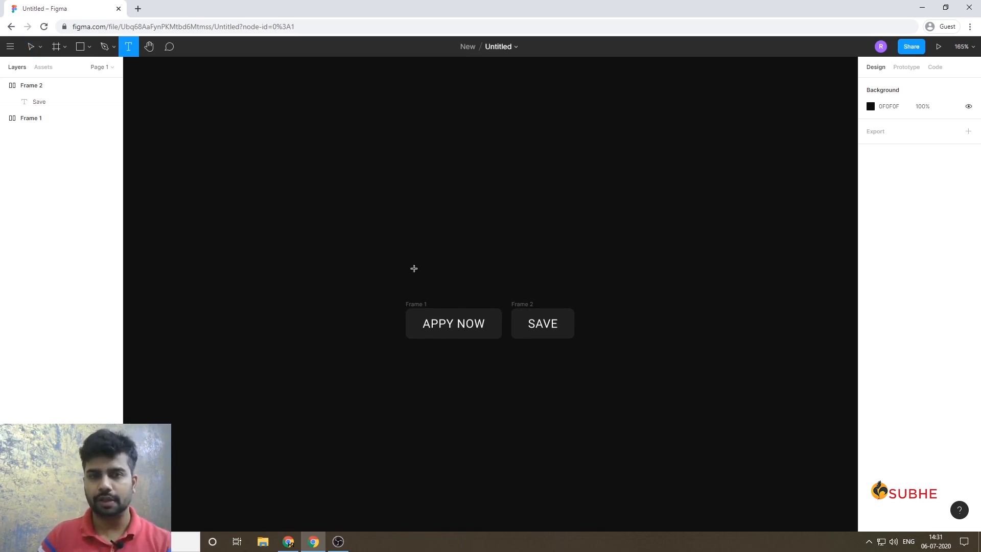
key(v)
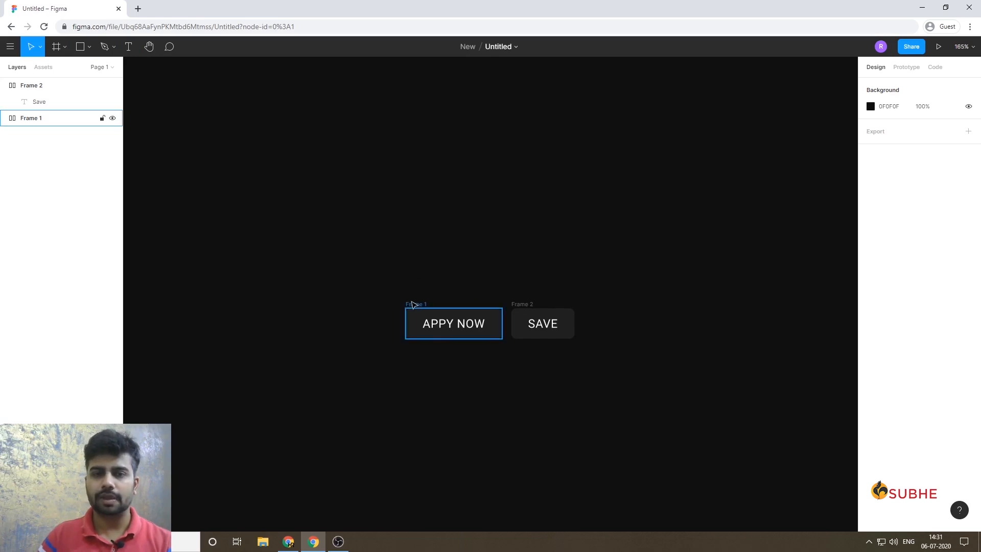
drag(381, 269, 662, 411)
key(Delete)
Add a text layer reading "3:00 PM" on the canvas.
key(t)
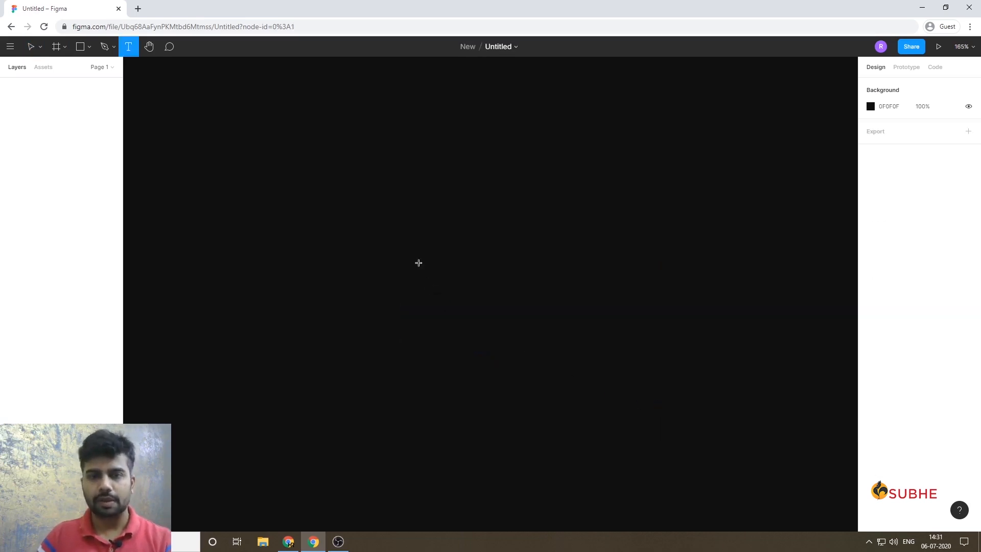
click(419, 264)
text(3:00 P<M)
key(BackSpace)
key(BackSpace)
text(M)
key(Escape)
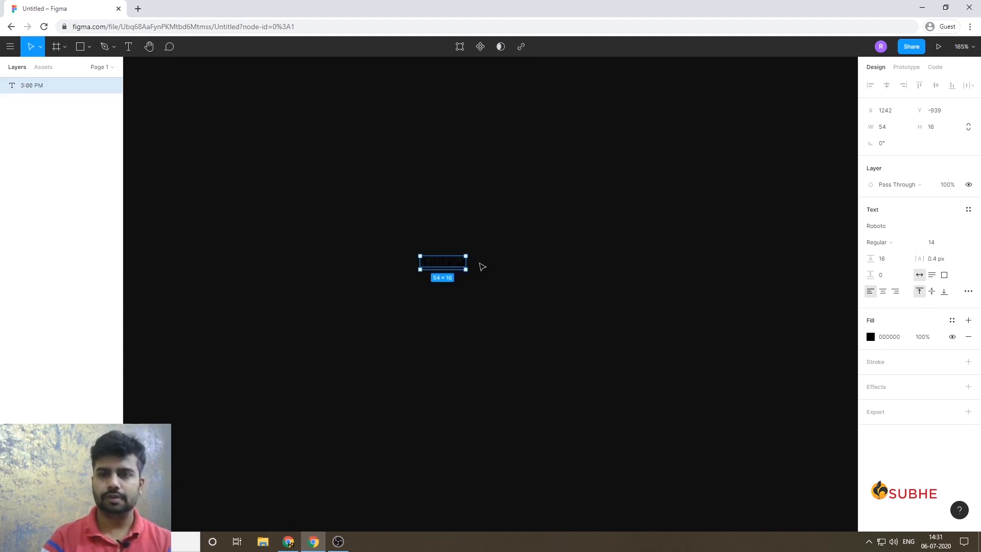
Set the "3:00 PM" text's fill colour to FFFFFF.
click(892, 337)
text(ffffff)
key(Return)
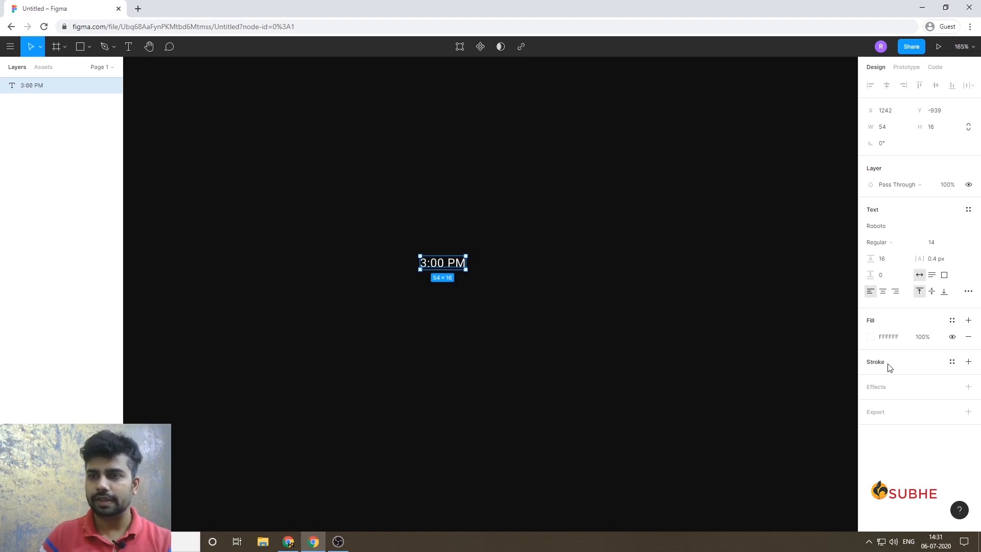
Wrap the "3:00 PM" text in an auto layout frame and give the frame a solid 292929 fill.
key(shift+a)
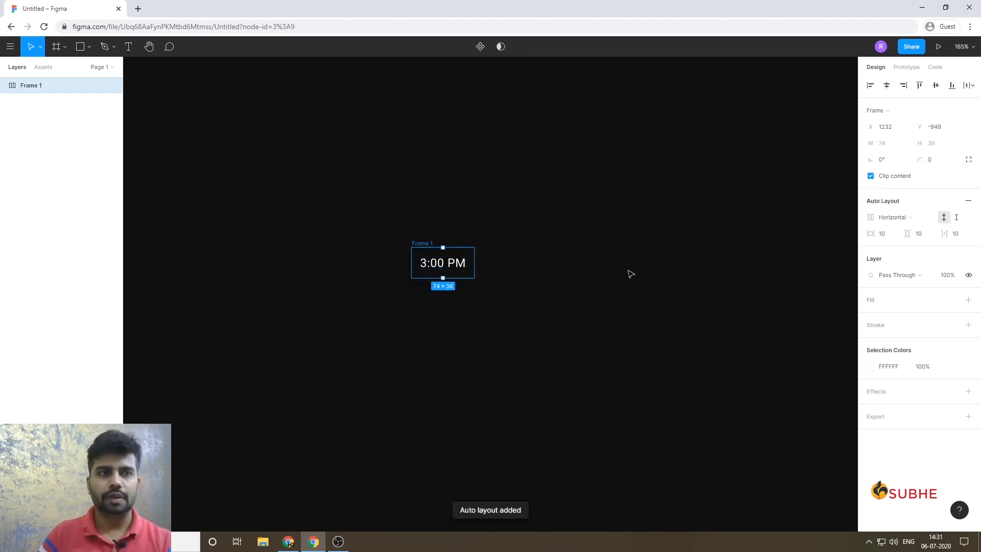
click(921, 300)
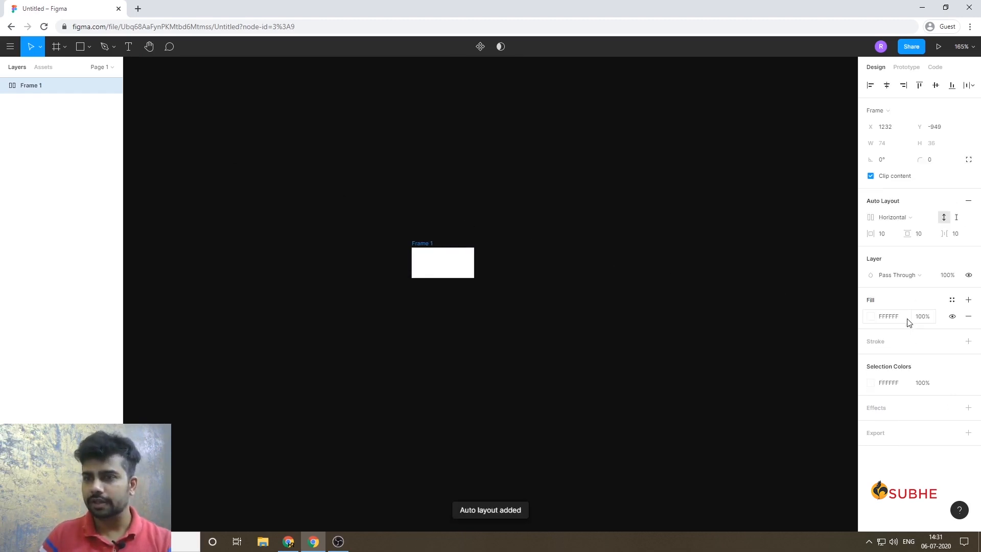
click(872, 320)
text(292929)
key(Return)
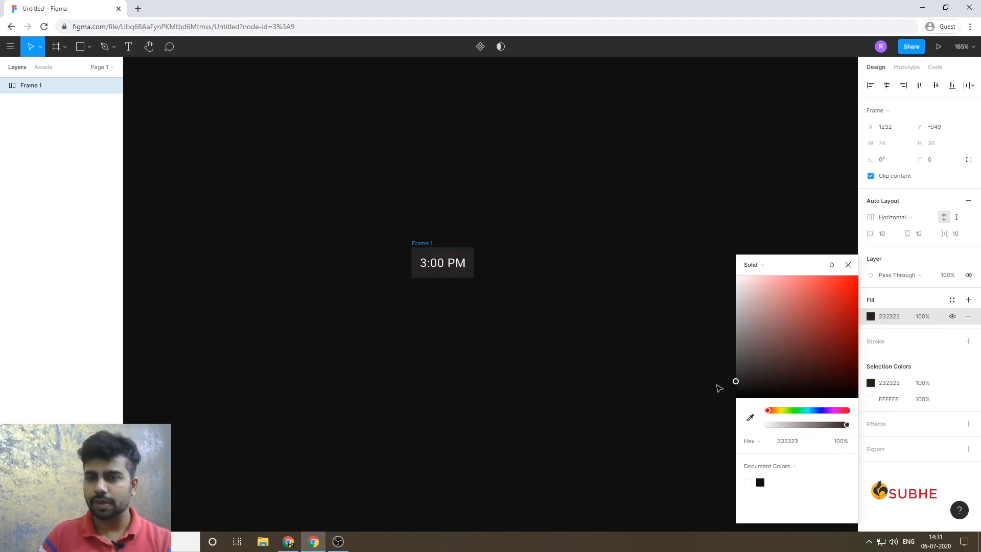
Set the corner radius of the "3:00 PM" frame to 6.
click(945, 172)
click(943, 166)
text(6)
key(Return)
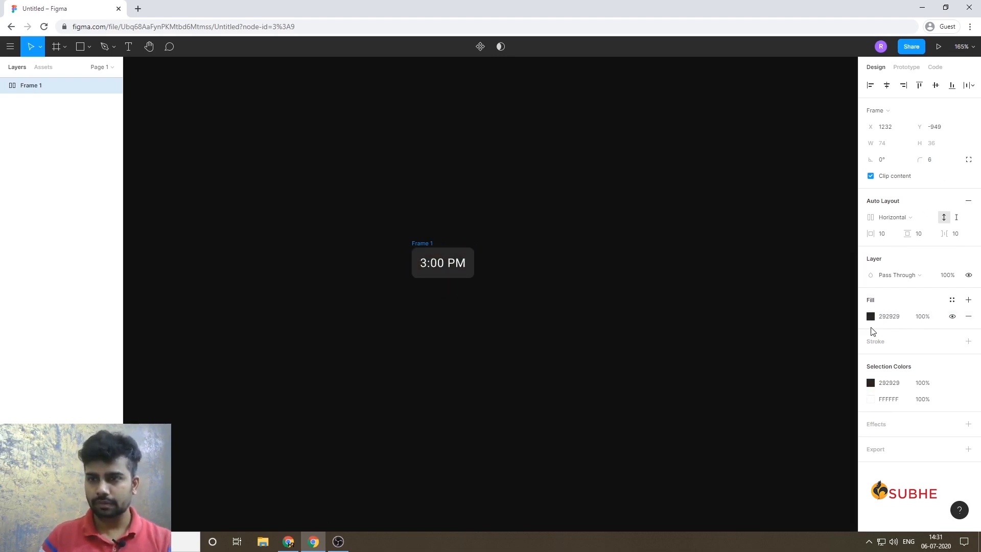
Darken the "3:00 PM" frame's fill to 222222 and reselect the whole frame.
click(871, 316)
drag(738, 379, 731, 385)
click(616, 341)
click(440, 265)
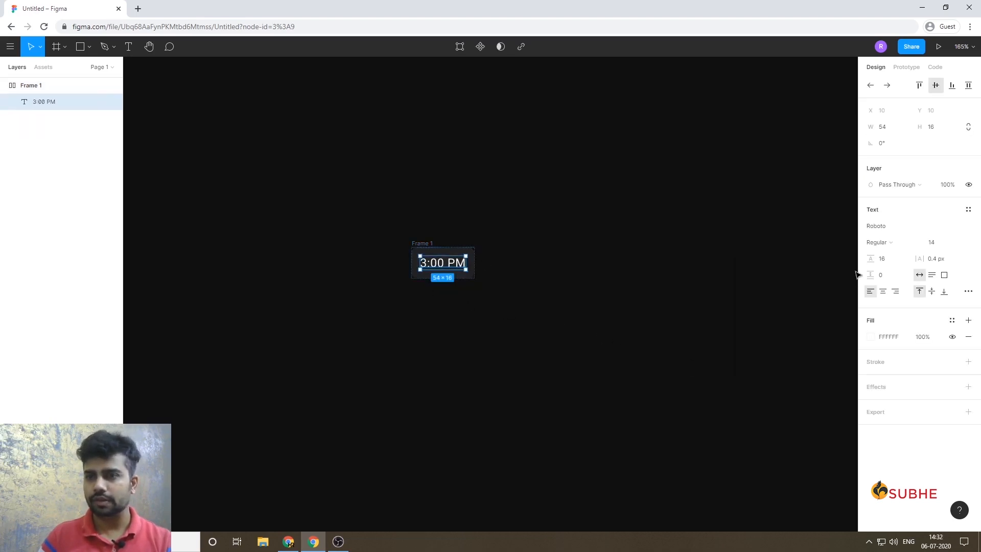
click(30, 85)
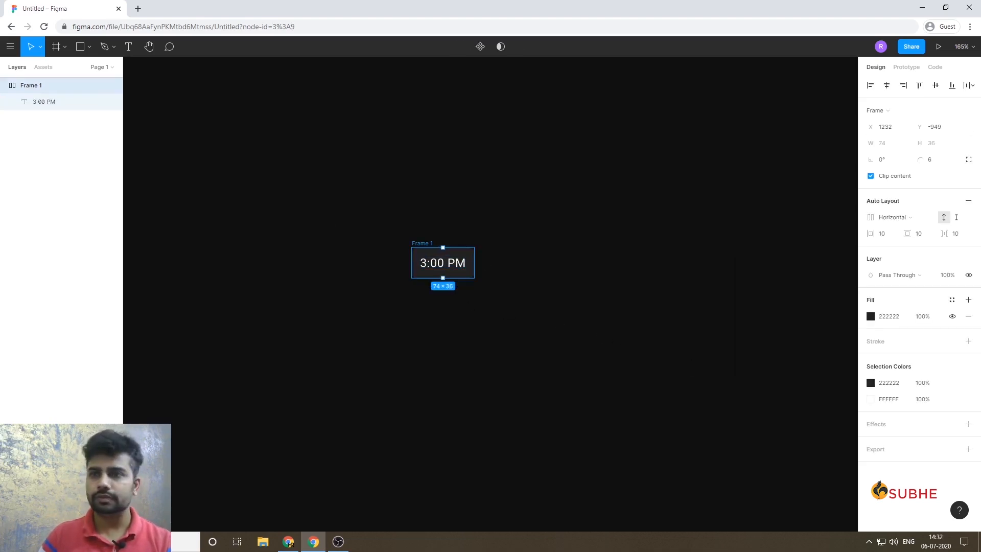
Set the horizontal padding of the "3:00 PM" auto layout frame to 16.
click(886, 235)
key(Up)
key(Up)
key(Up)
key(Up)
key(Up)
key(Up)
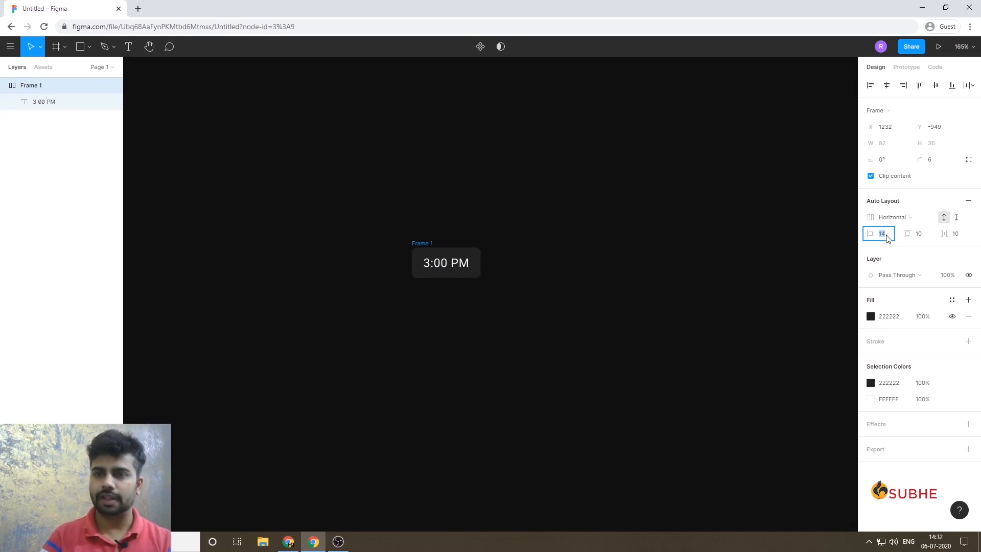
Try vertical padding values of 12 and 23 on the "3:00 PM" frame and bring the padding back to 10.
click(923, 238)
key(Up)
key(Up)
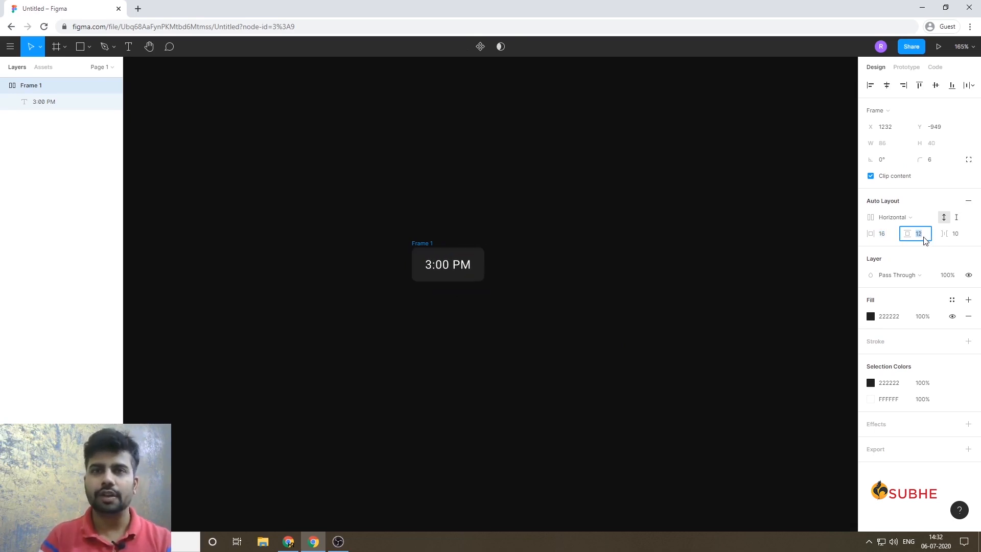
key(Up)
key(Up)
key(Up)
key(Up)
key(Up)
key(Up)
key(Up)
key(Up)
key(Up)
key(Up)
key(Up)
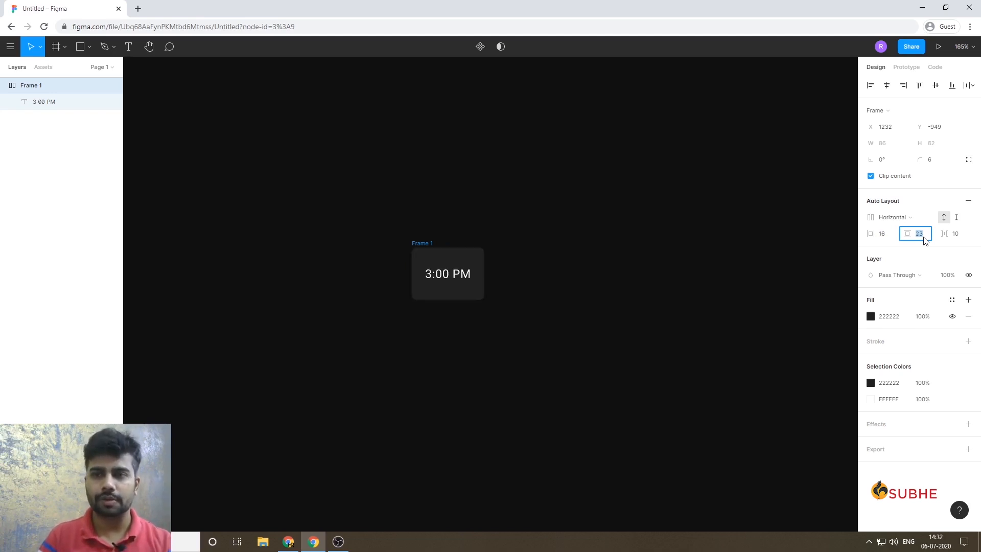
key(shift+Down)
key(shift+Down)
key(shift+Up)
key(Down)
key(Down)
key(Down)
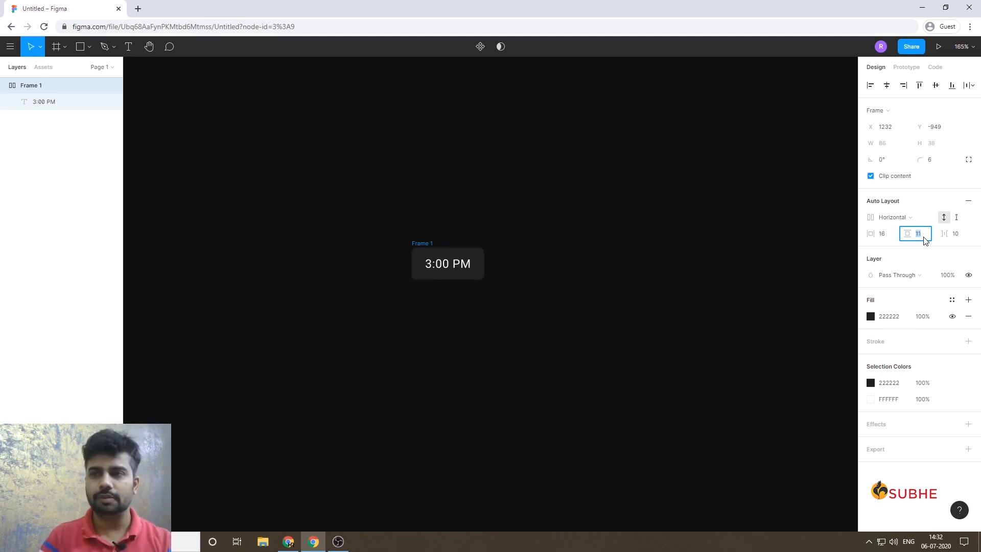
Set the spacing between items of the "3:00 PM" frame to 8.
key(Tab)
text(0)
key(Return)
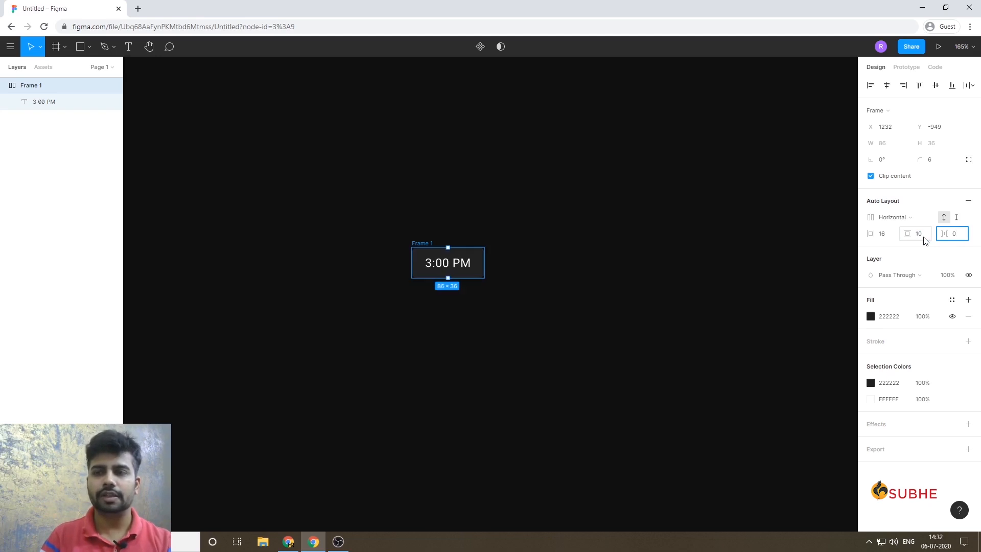
text(8)
key(Return)
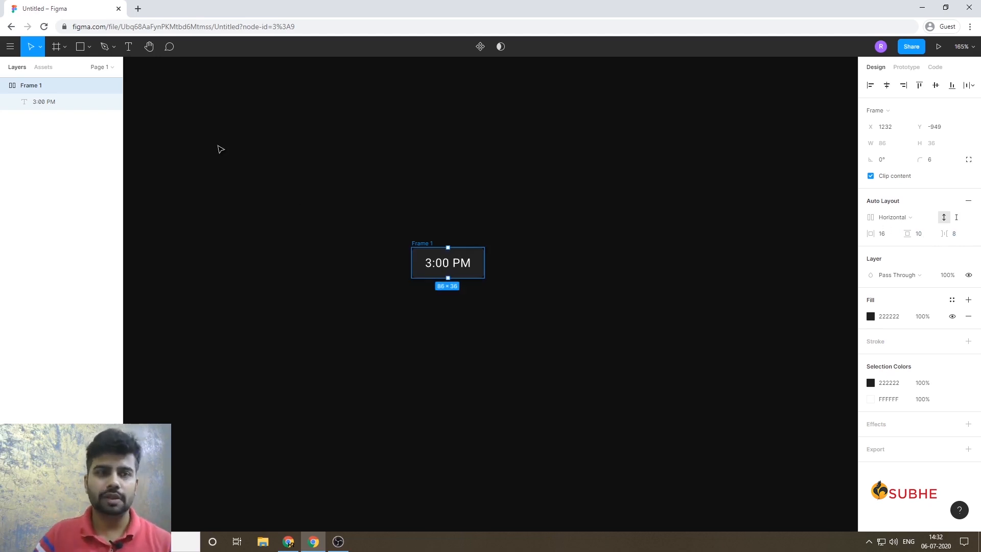
Duplicate the "3:00 PM" chip twice to make a row of three chips.
key(ctrl+d)
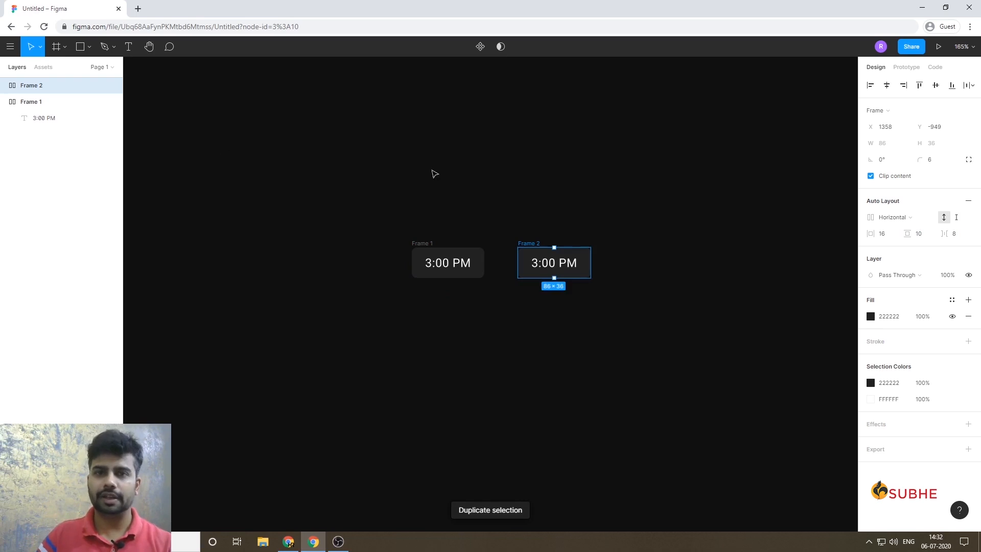
key(ctrl+d)
click(362, 218)
Select all three time chips and set the horizontal spacing between them to 8.
drag(299, 216, 800, 267)
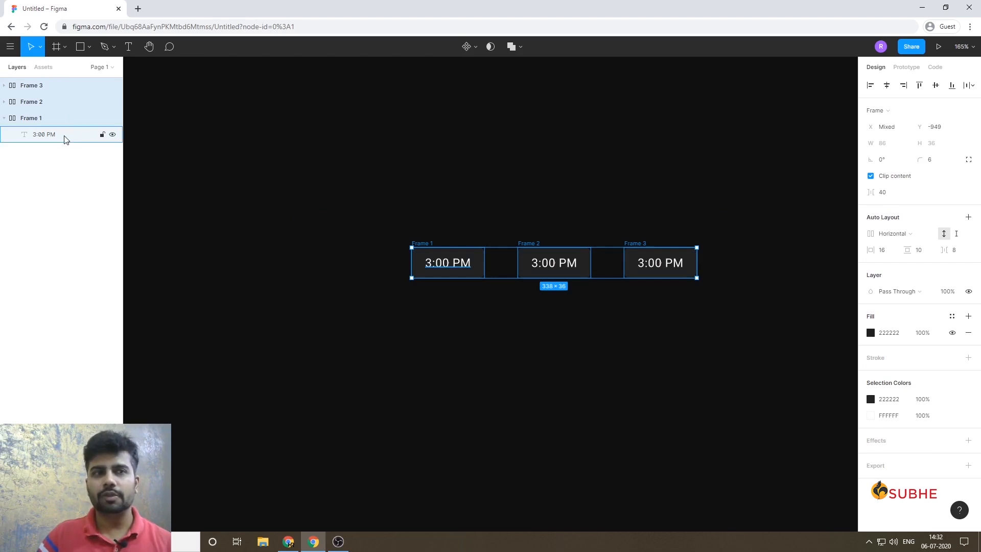
click(895, 196)
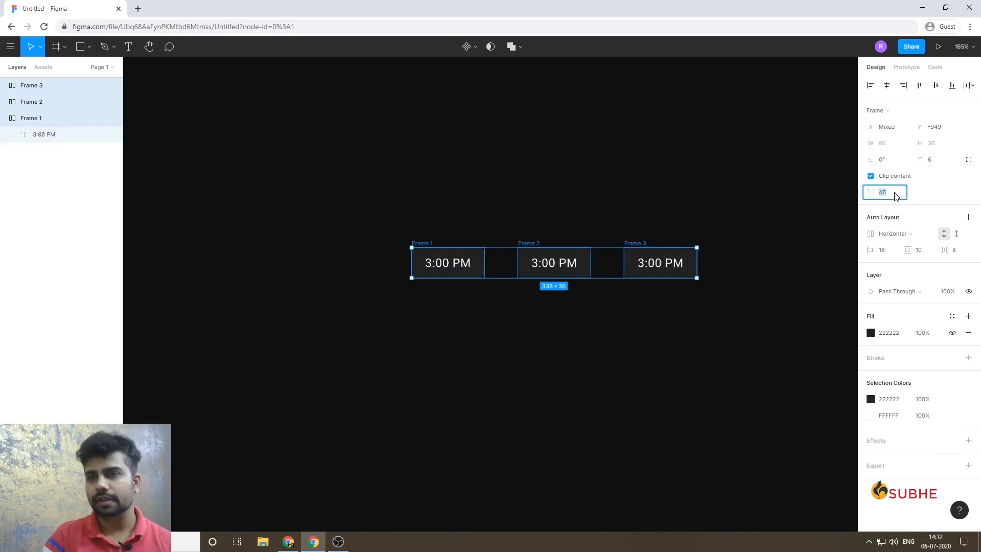
key(shift+Down)
key(shift+Down)
key(shift+Down)
key(Down)
key(Down)
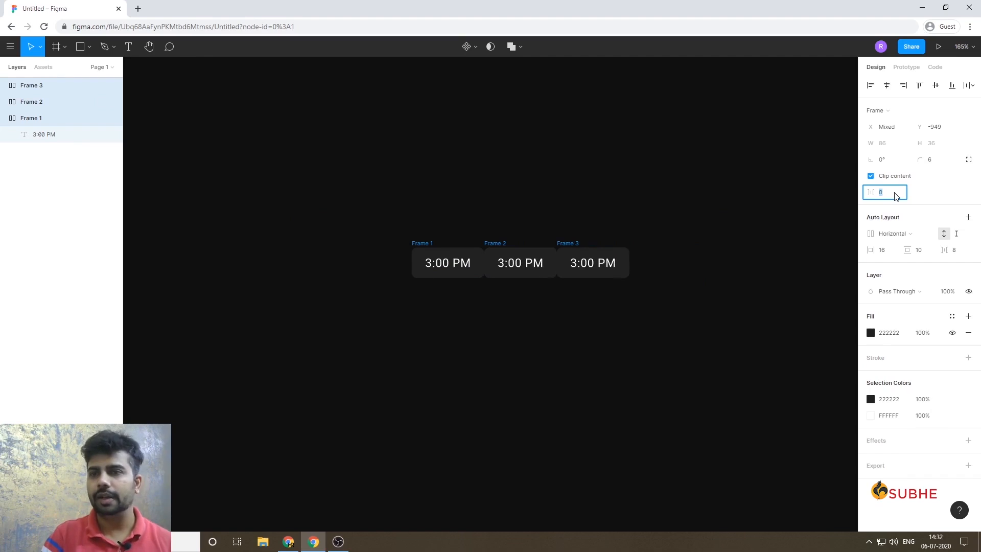
key(Escape)
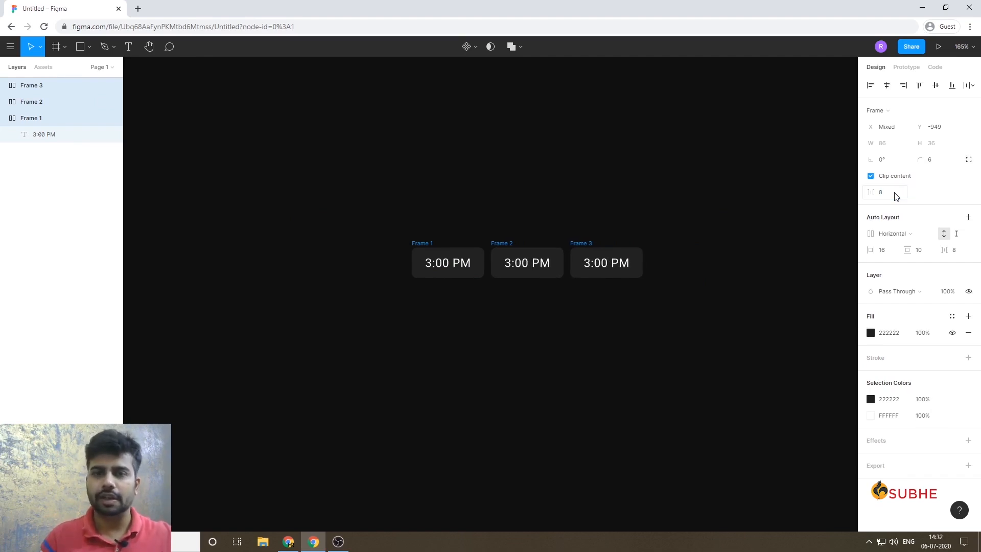
Change the text of the middle time chip to "9:45 PM".
click(561, 309)
double_click(514, 266)
double_click(511, 266)
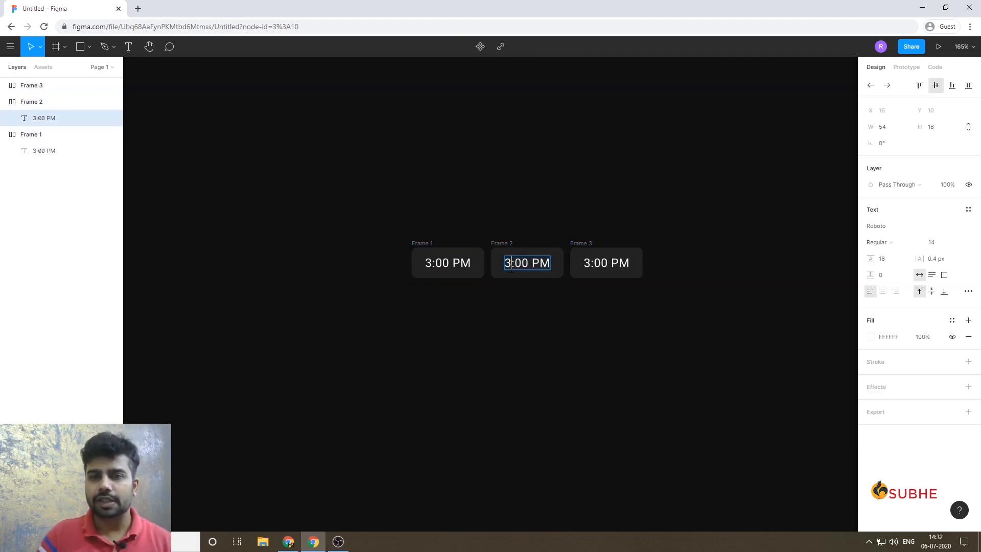
text(9)
key(Delete)
key(Delete)
key(Delete)
text(:45)
key(Escape)
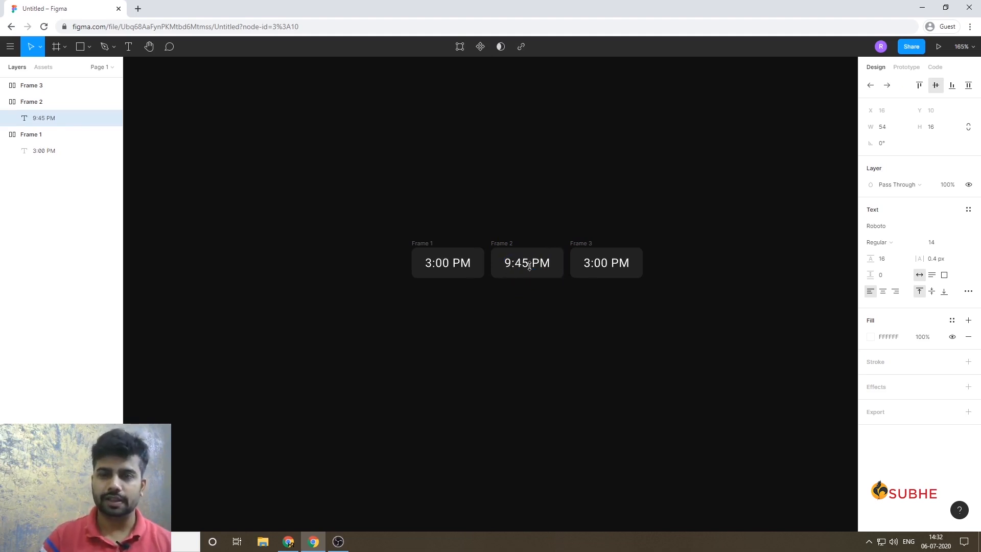
key(Escape)
Change the text of the third time chip to "11:59 PM".
double_click(597, 269)
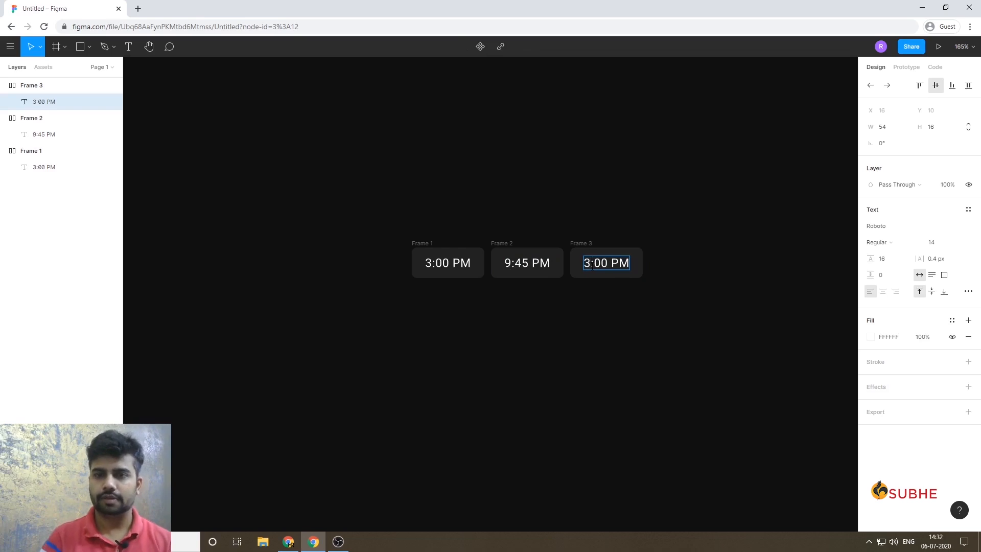
text(11:)
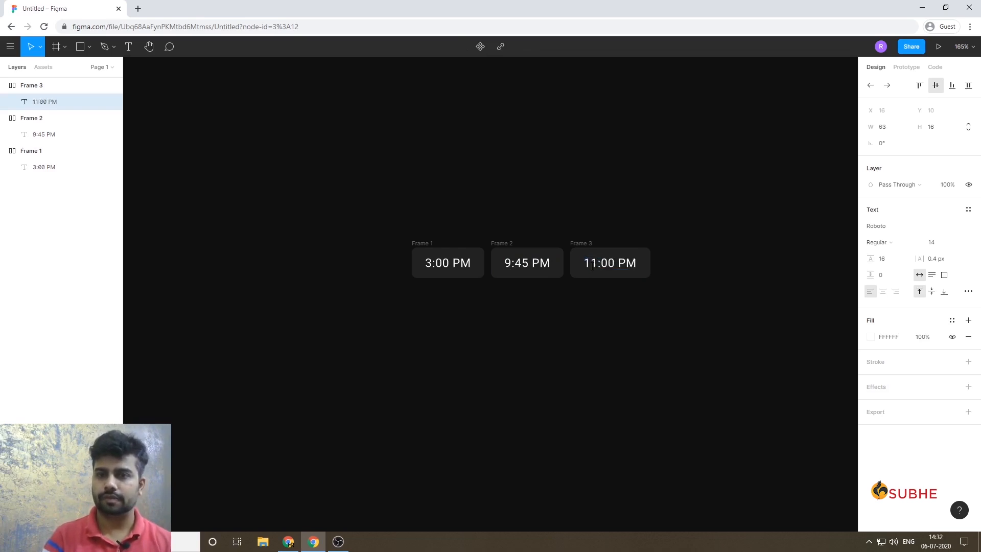
text(59)
key(Escape)
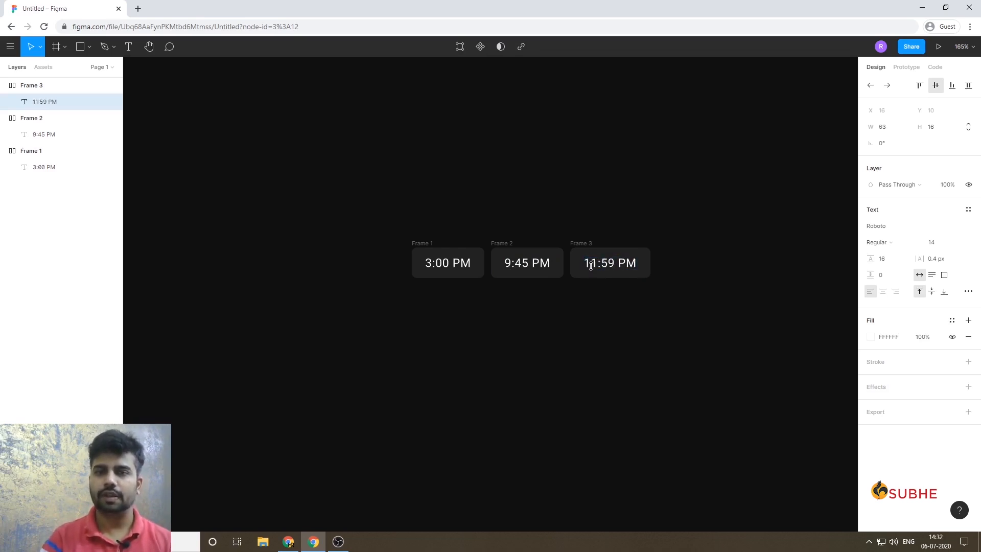
Wrap the three time chips together in one horizontal auto layout frame.
click(516, 383)
drag(350, 184, 716, 334)
key(shift+a)
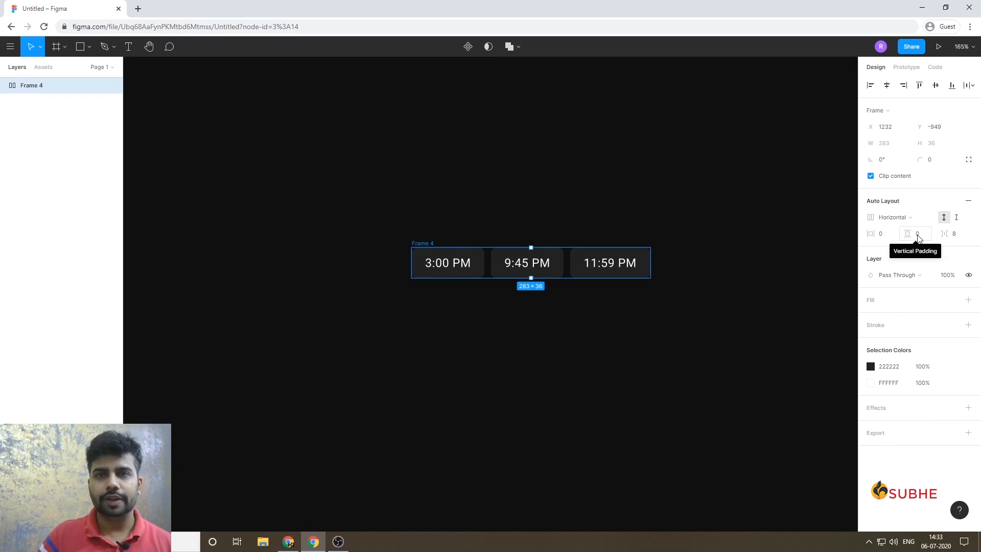
Try a spacing of 28 between the items in the chip row and restore it to 8.
click(960, 237)
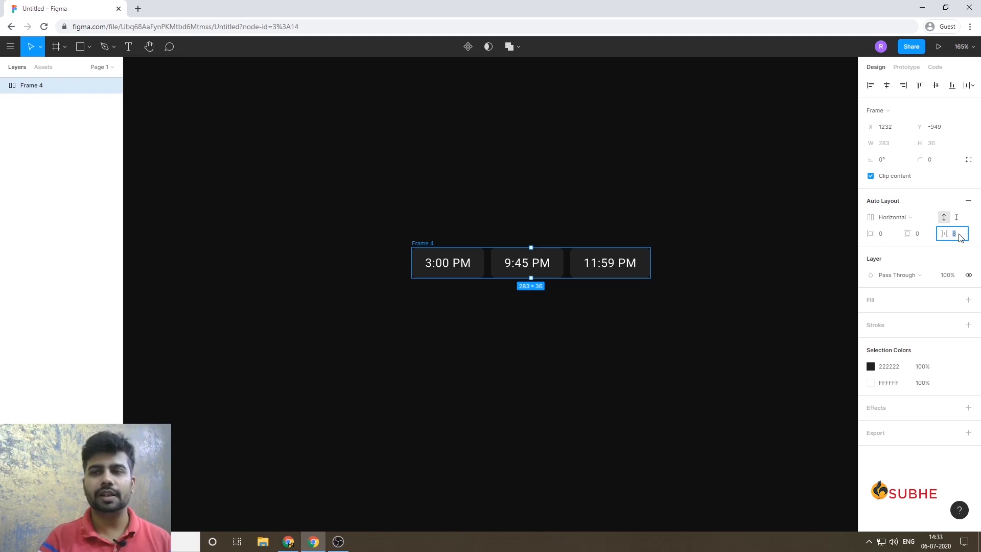
text(28)
key(Return)
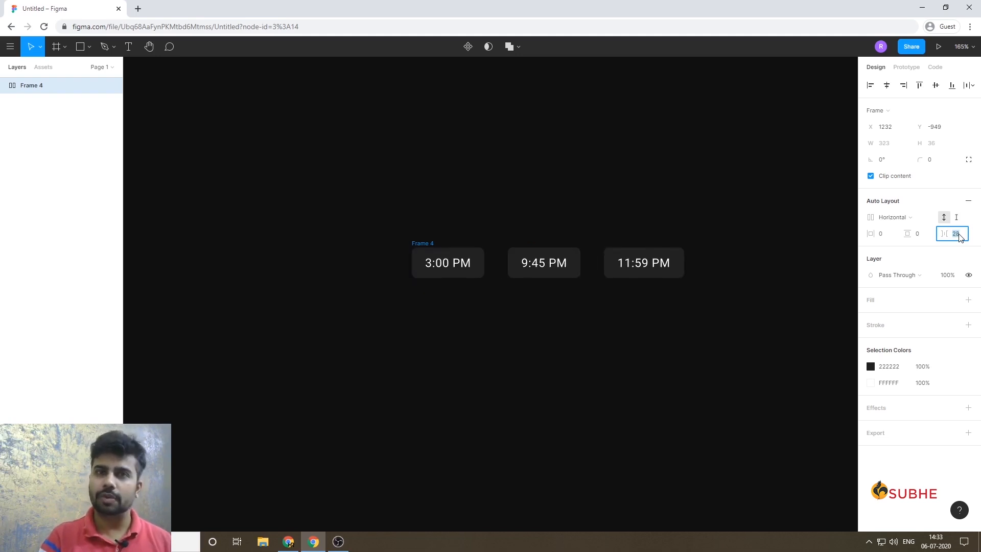
key(shift+Down)
key(shift+Down)
key(shift+Up)
key(shift+Down)
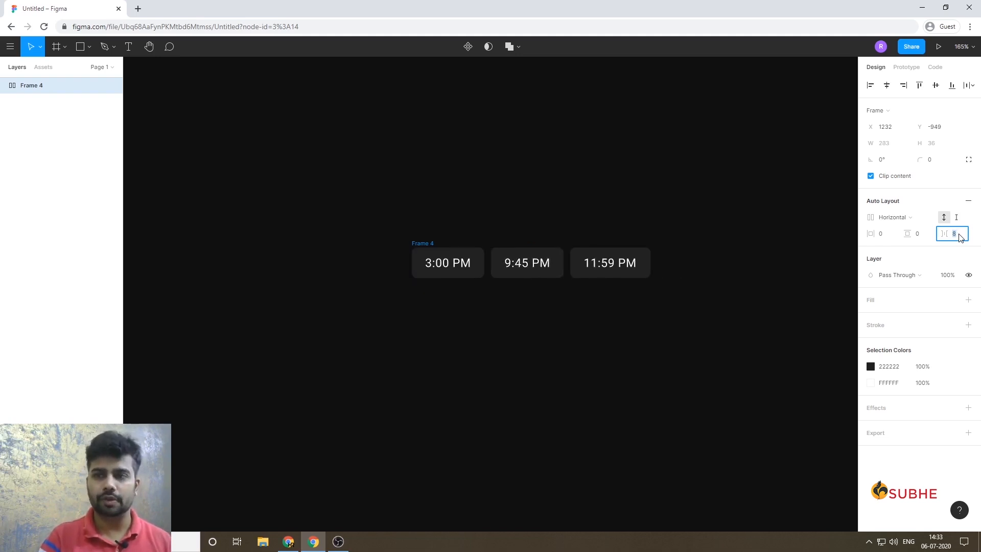
click(543, 383)
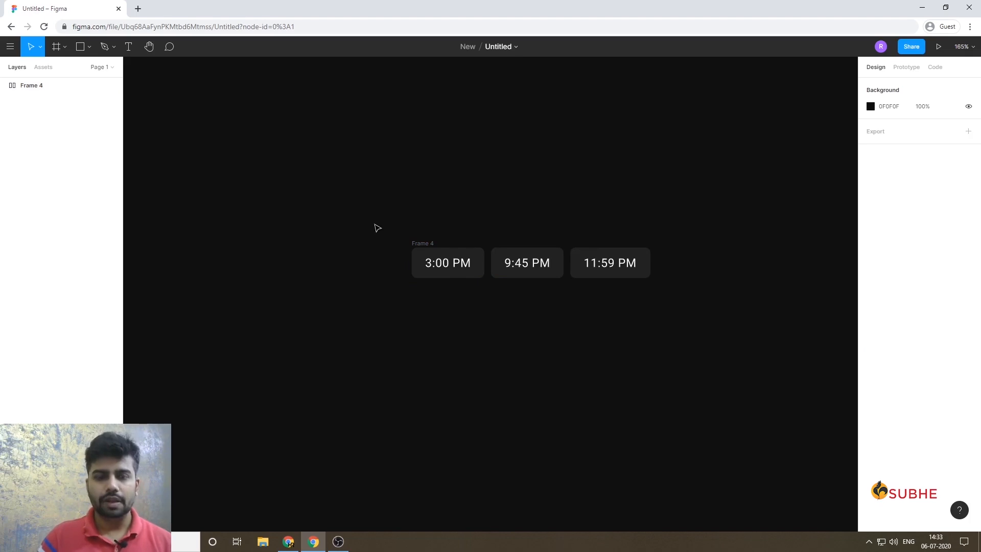
Add a text layer reading "Description" just above the row of time chips.
key(t)
click(415, 222)
text(Descr)
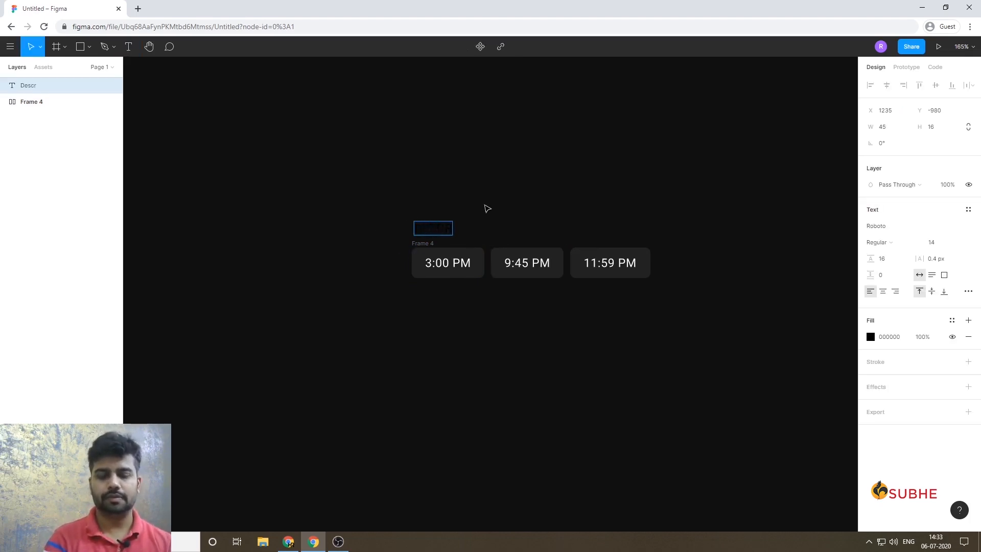
key(ctrl+a)
text(De)
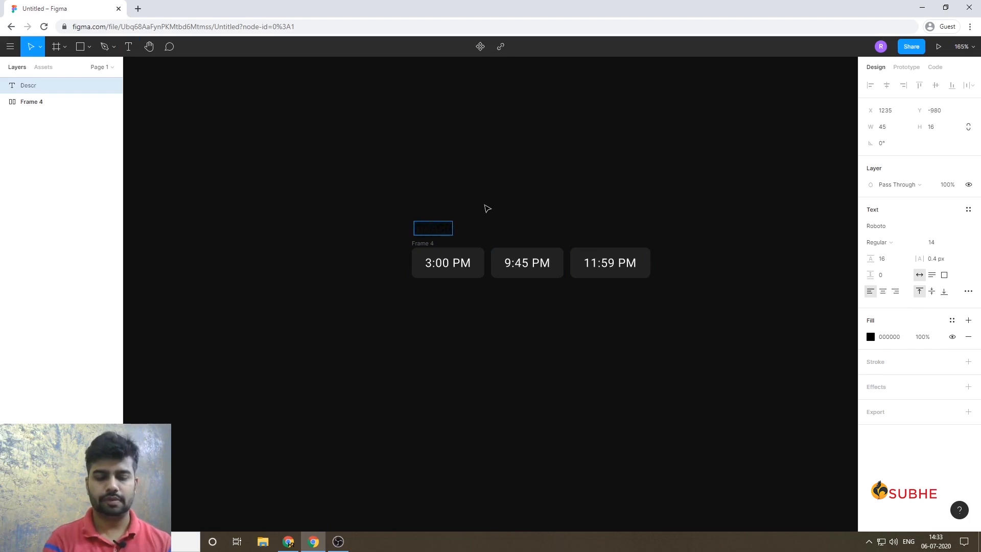
text(De)
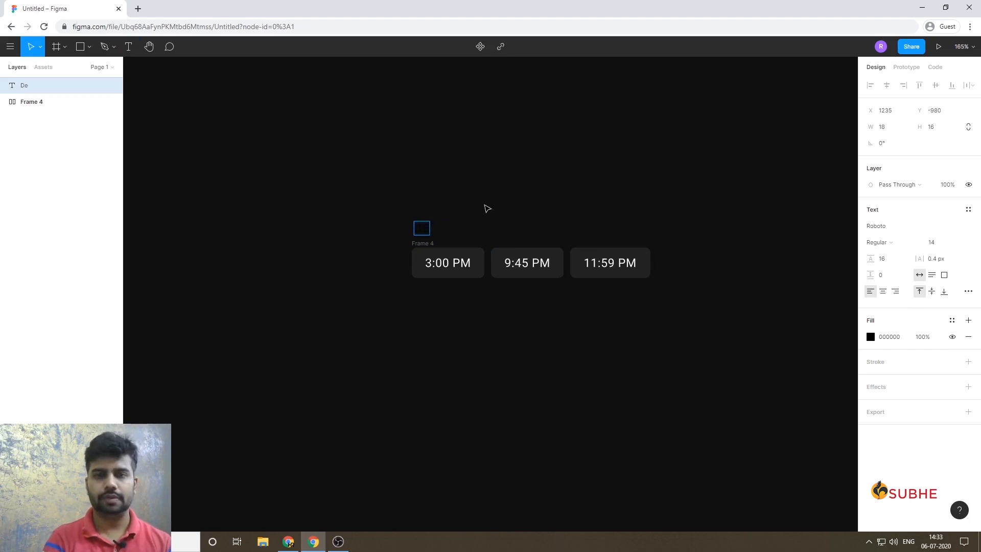
text(scription)
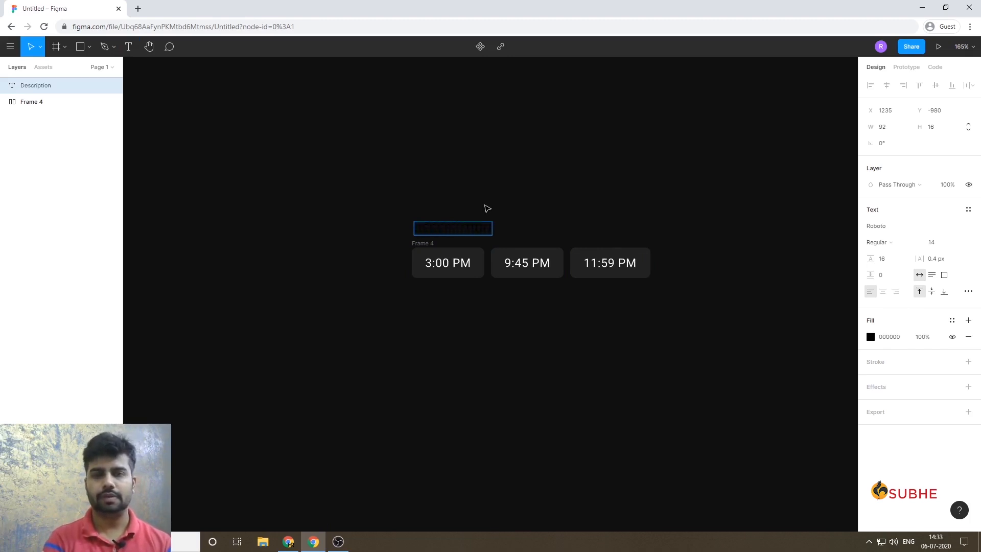
key(Escape)
Set the "Description" text's fill to FFFFFF and remove its uppercase letter case.
click(886, 337)
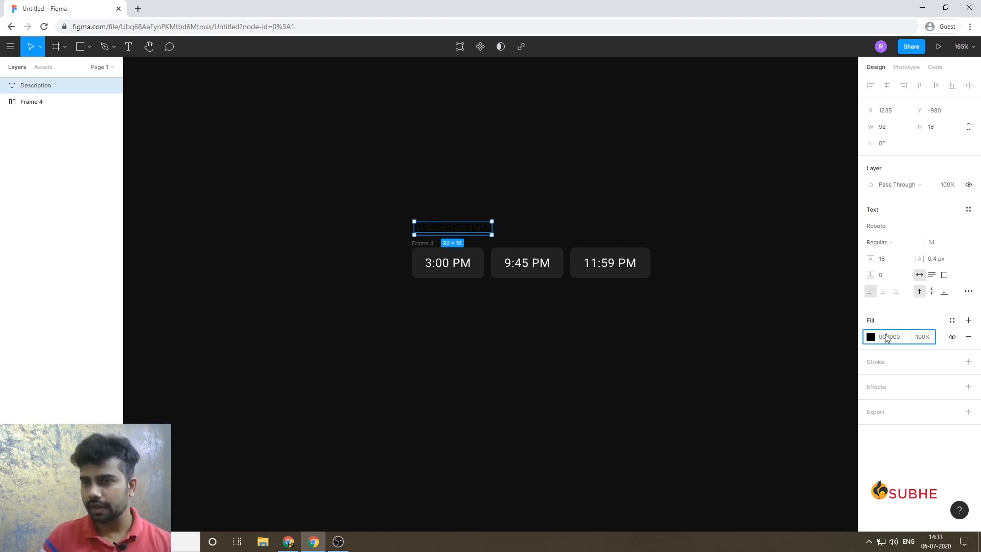
text(fff)
key(Return)
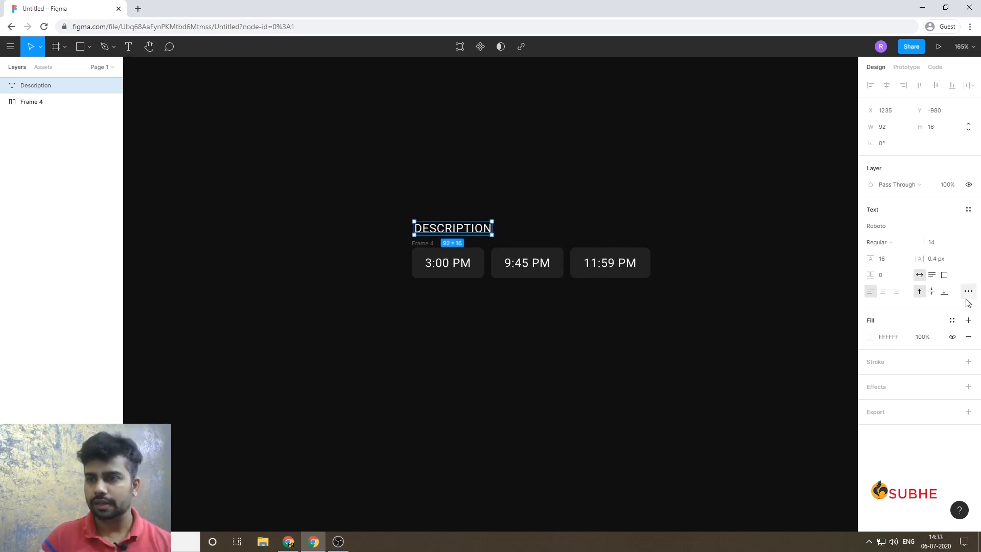
click(969, 291)
click(785, 431)
click(583, 394)
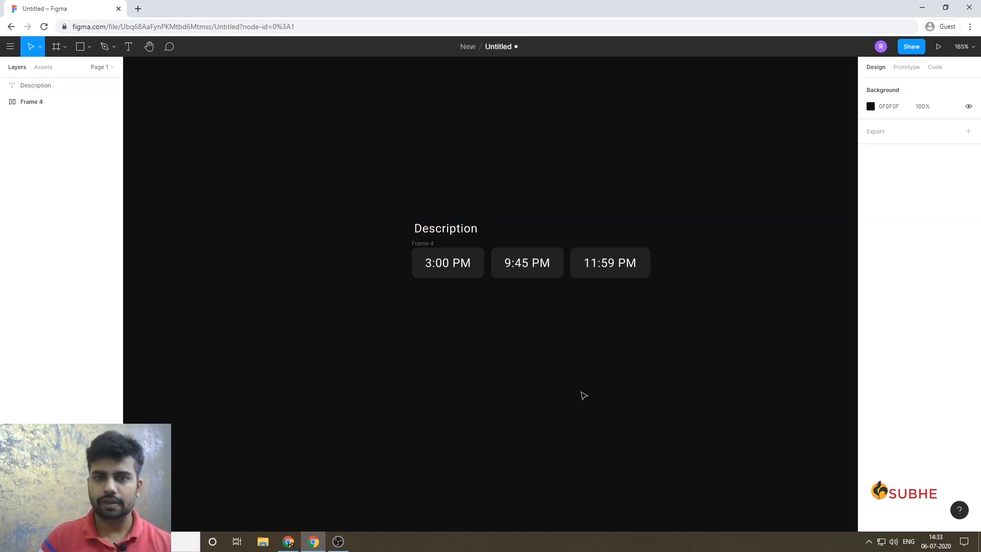
Move the "Description" text up by 20, trying font size 12 and returning it to 14.
click(459, 233)
key(ctrl+shift+comma)
key(ctrl+shift+comma)
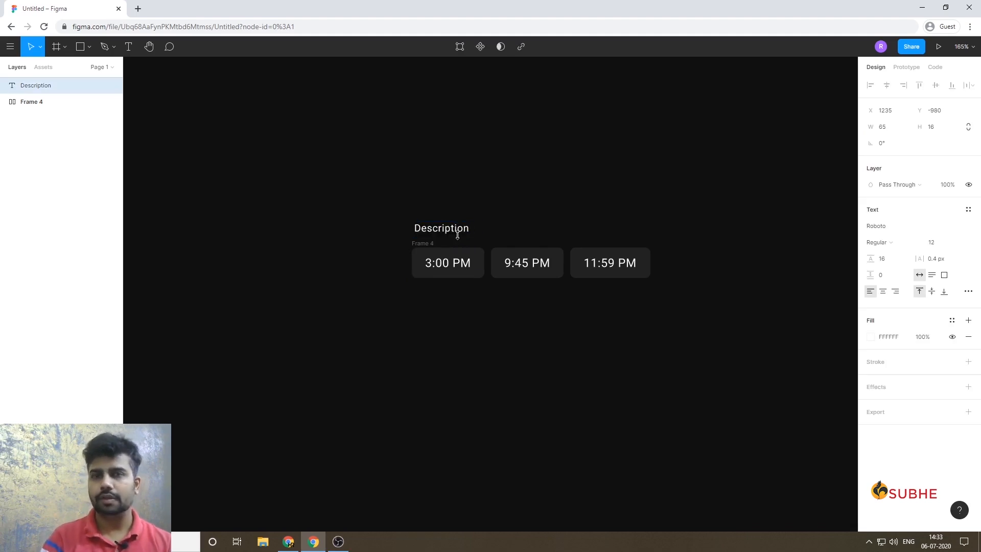
key(shift+Up)
key(shift+Up)
key(ctrl+shift+period)
key(ctrl+shift+period)
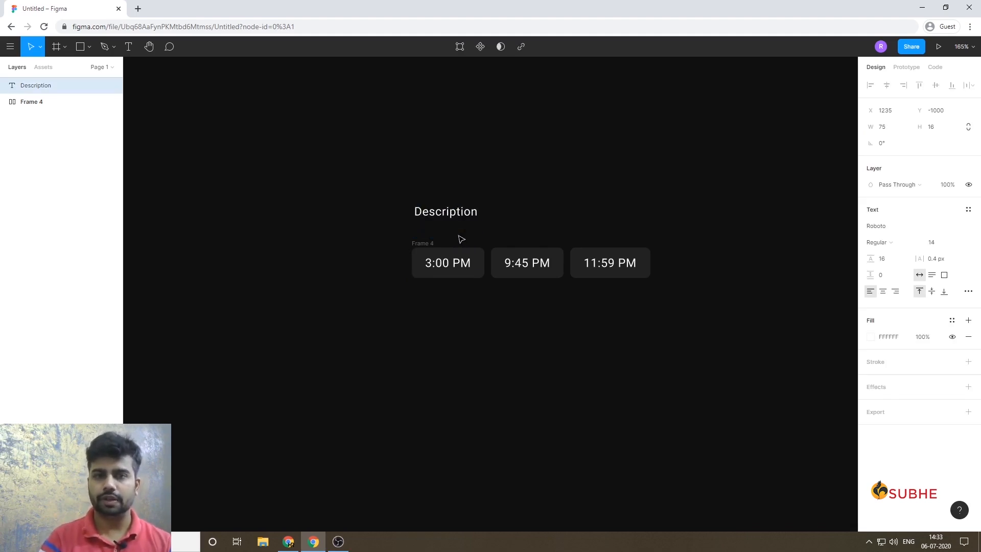
Place a copy of the "Description" text above the original and change its wording to "Title".
key(ctrl+d)
drag(434, 215, 433, 185)
double_click(433, 185)
text(Title)
key(Escape)
Enlarge the "Title" text to font size 23.
key(ctrl+shift+period)
key(ctrl+shift+period)
key(ctrl+shift+period)
key(ctrl+shift+period)
key(ctrl+shift+period)
key(ctrl+shift+period)
key(ctrl+shift+period)
key(ctrl+shift+period)
key(ctrl+shift+period)
key(ctrl+shift+period)
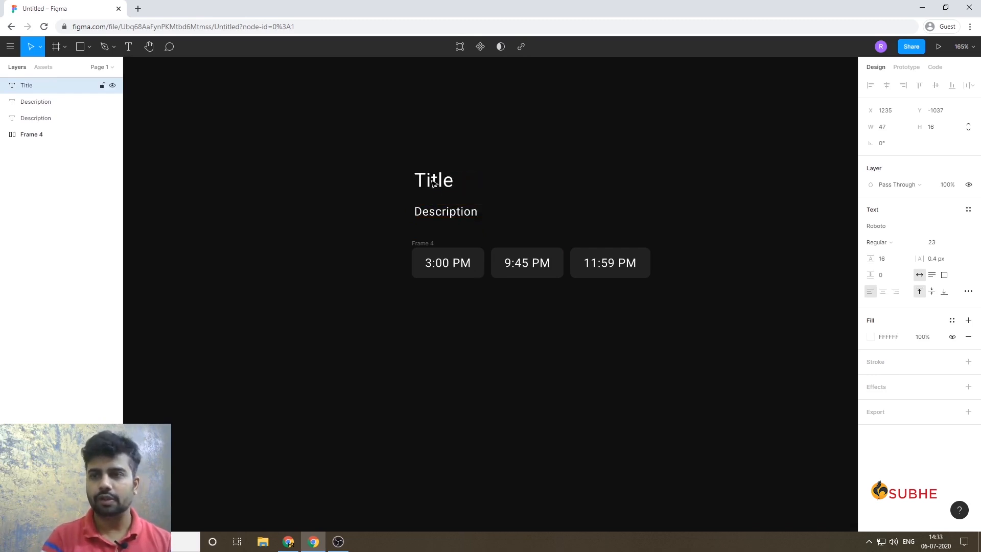
click(519, 162)
Try wrapping the title, description texts and chip row in a vertical auto layout frame, and undo it.
drag(436, 143, 407, 206)
drag(311, 220, 712, 445)
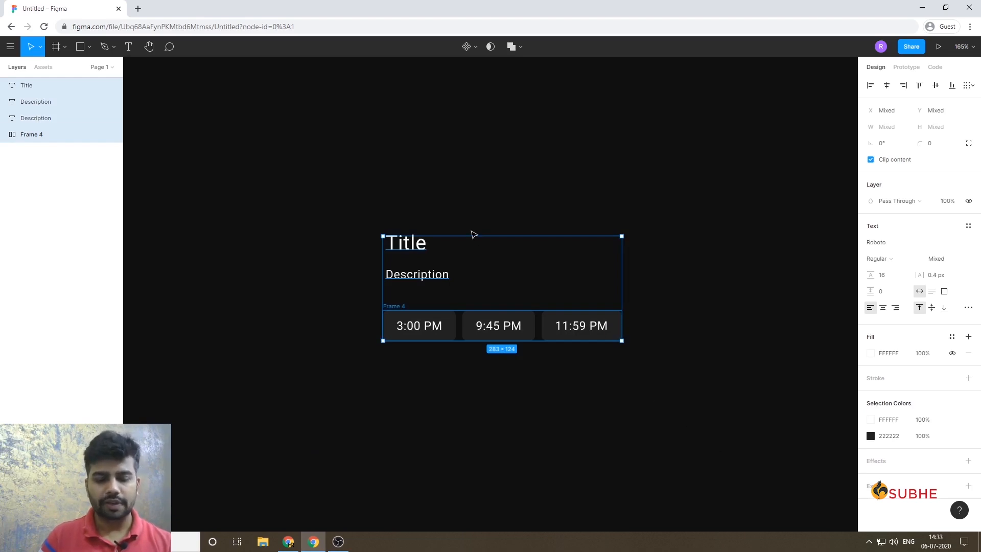
key(shift+a)
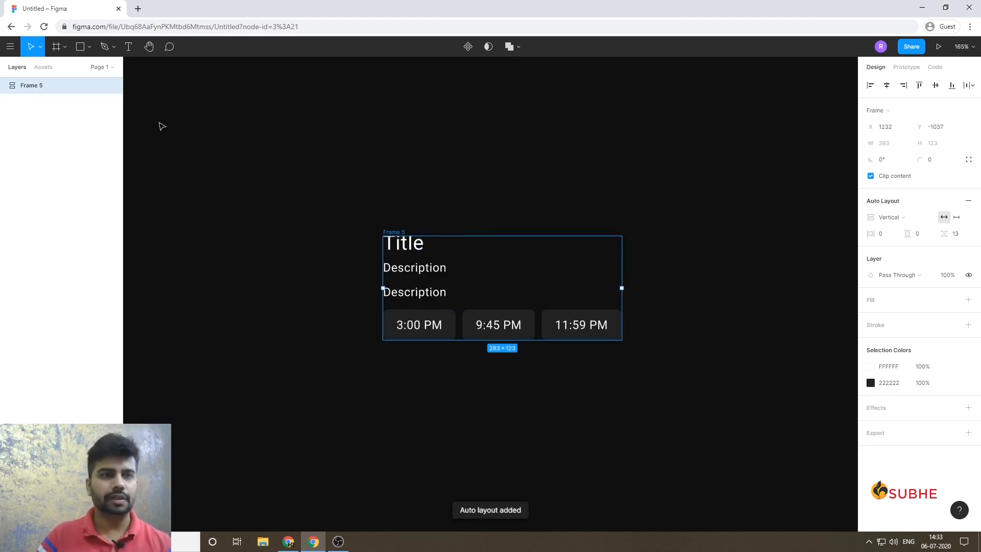
key(ctrl+z)
click(274, 158)
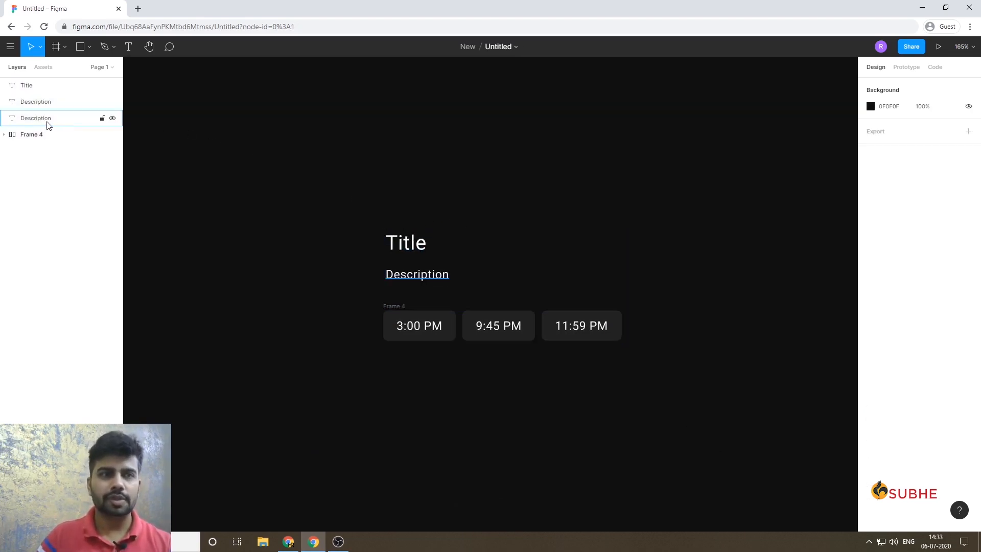
Delete the duplicate "Description" text layer overlapping the other one.
click(48, 121)
drag(303, 175, 344, 259)
click(46, 102)
key(Delete)
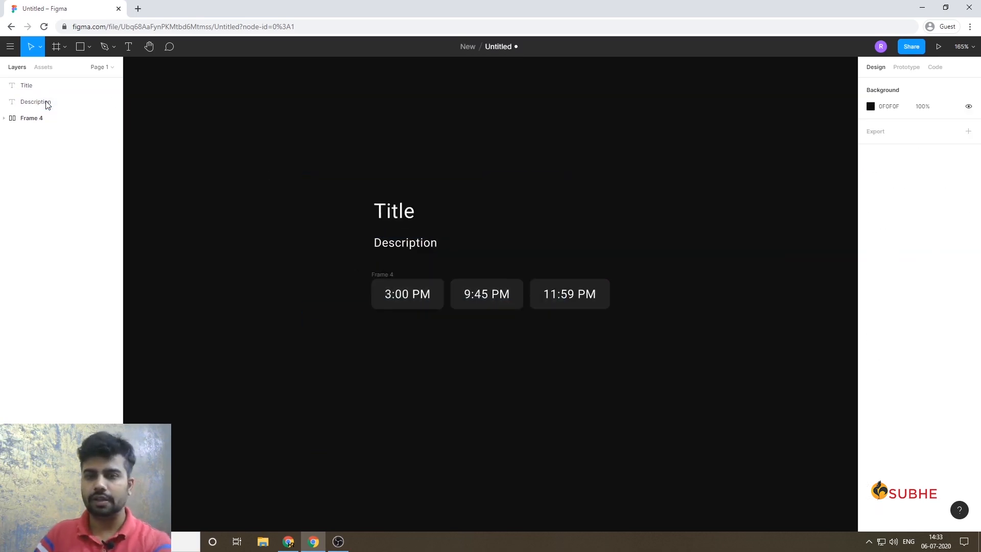
Wrap the title, description and chip row in a vertical auto layout frame and rename it "Card Info".
drag(284, 132, 787, 390)
key(shift+a)
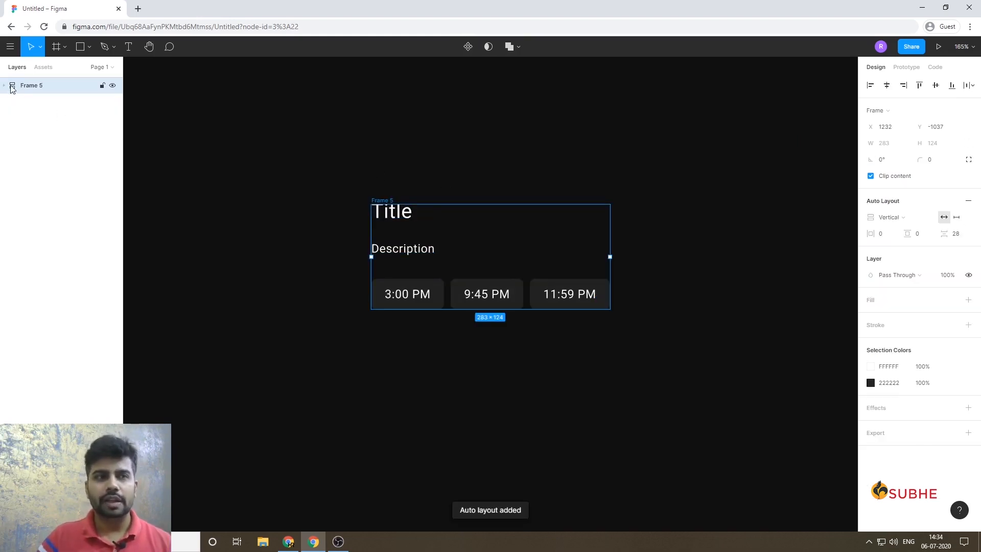
double_click(28, 86)
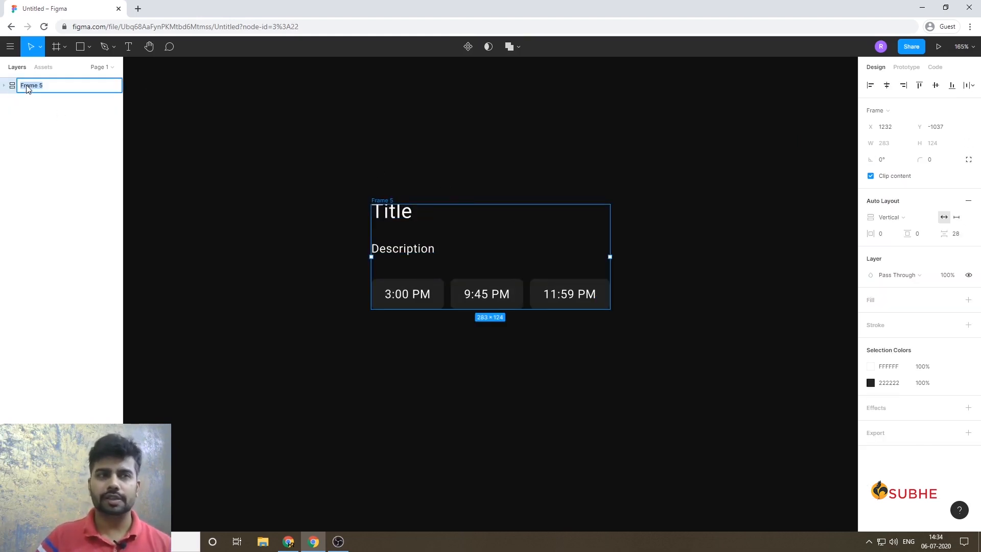
text(Card Info)
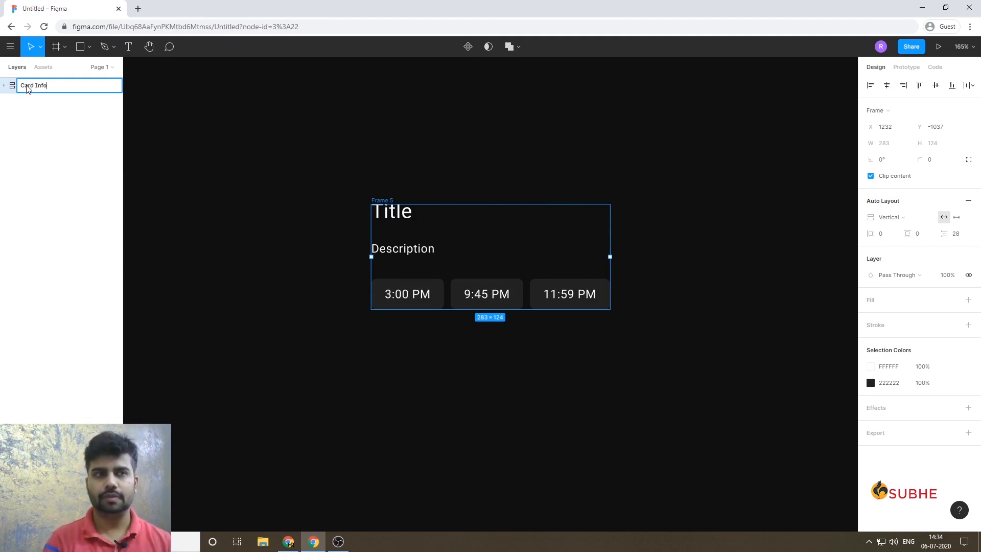
key(Return)
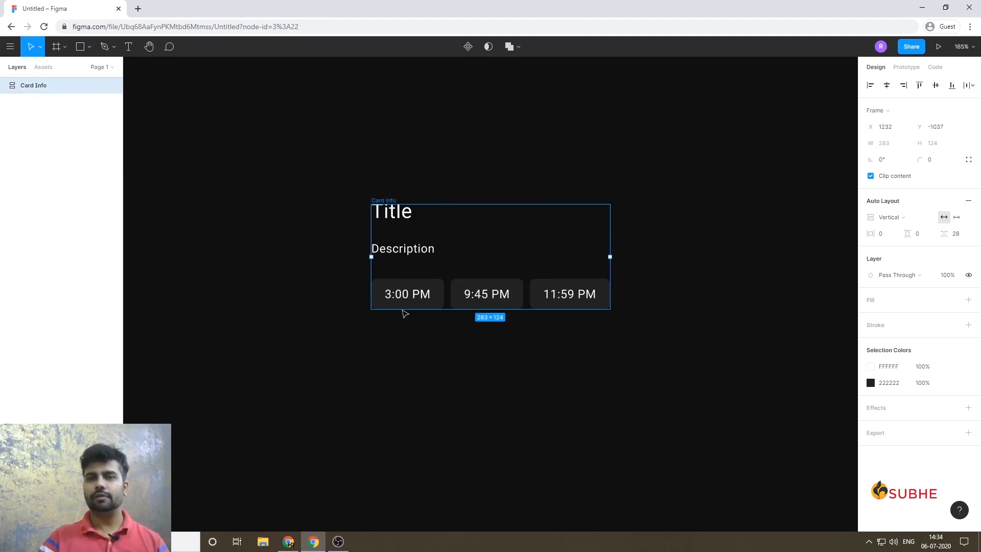
Set the Card Info frame's spacing between items to 22.
click(959, 240)
text(18)
key(Return)
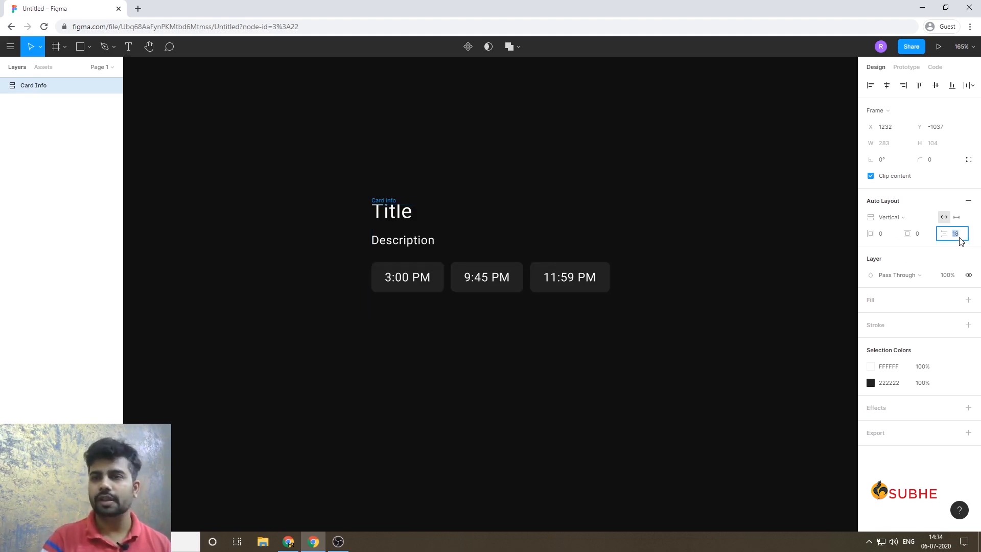
key(Up)
key(Up)
key(Up)
key(Up)
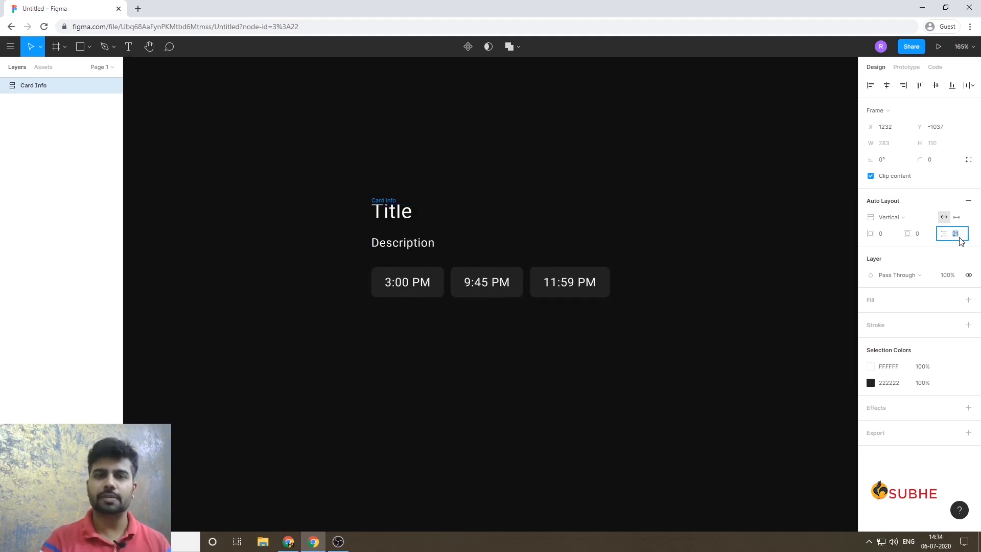
click(476, 462)
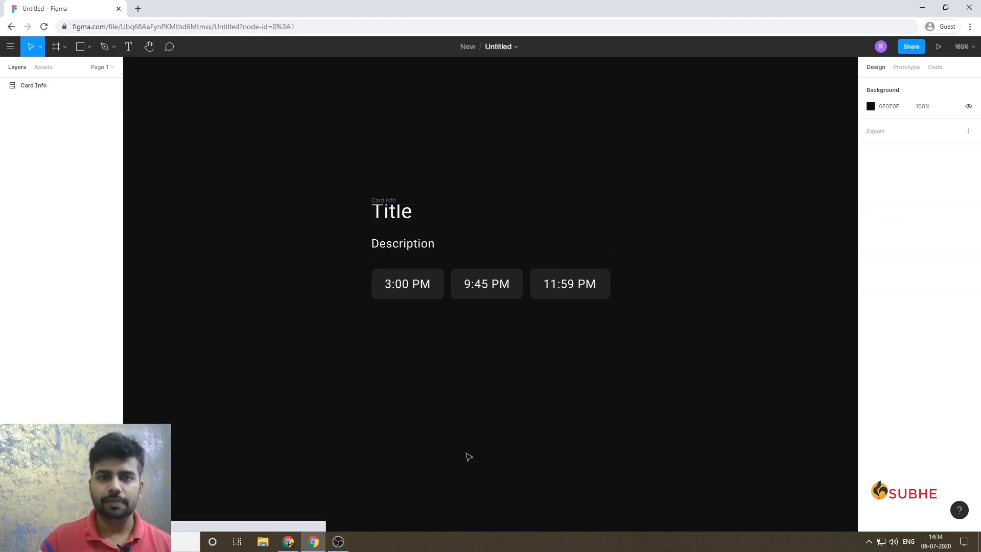
Draw a rectangle about 283 × 365 directly above the Card Info frame and fill it with dark grey 323232.
drag(455, 160, 428, 342)
key(r)
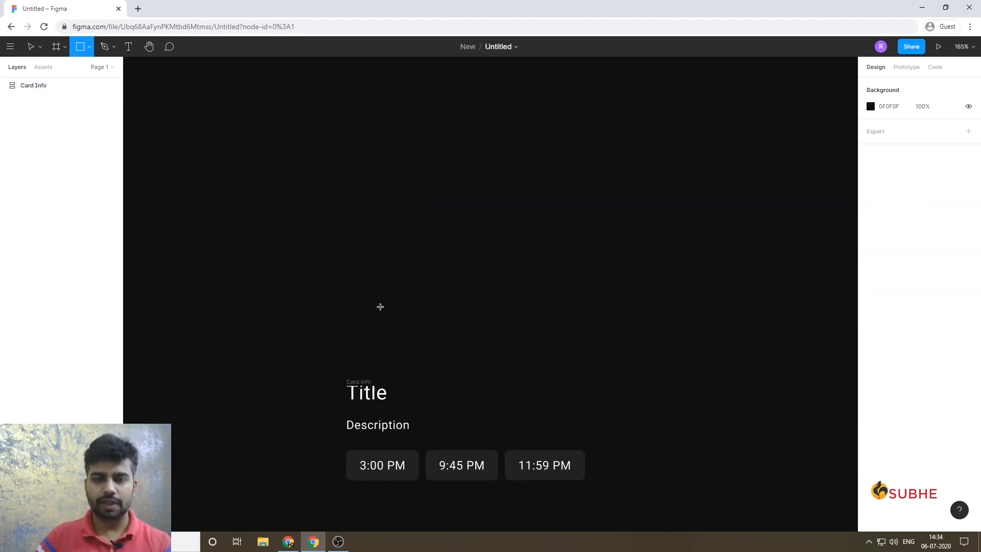
mouse_move(346, 377)
mouse_down()
mouse_move(611, 169)
mouse_move(596, 118)
mouse_move(540, 67)
mouse_up()
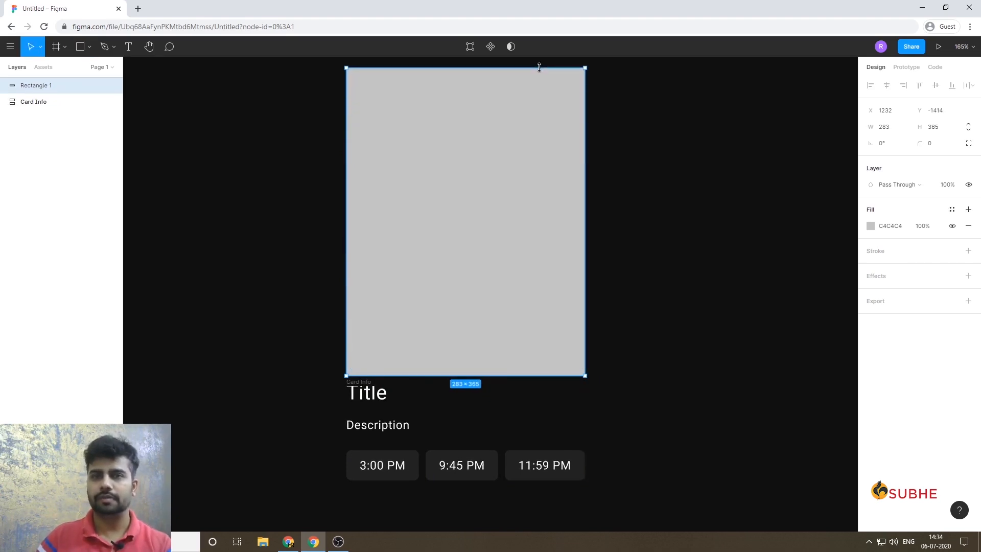
click(870, 226)
click(736, 335)
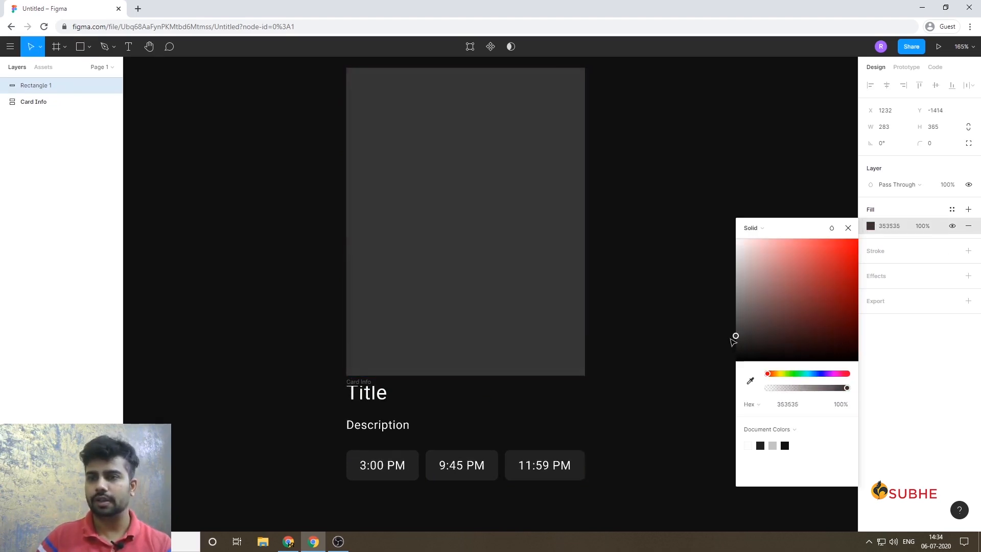
click(662, 344)
click(491, 332)
click(631, 431)
drag(643, 492, 384, 341)
click(499, 283)
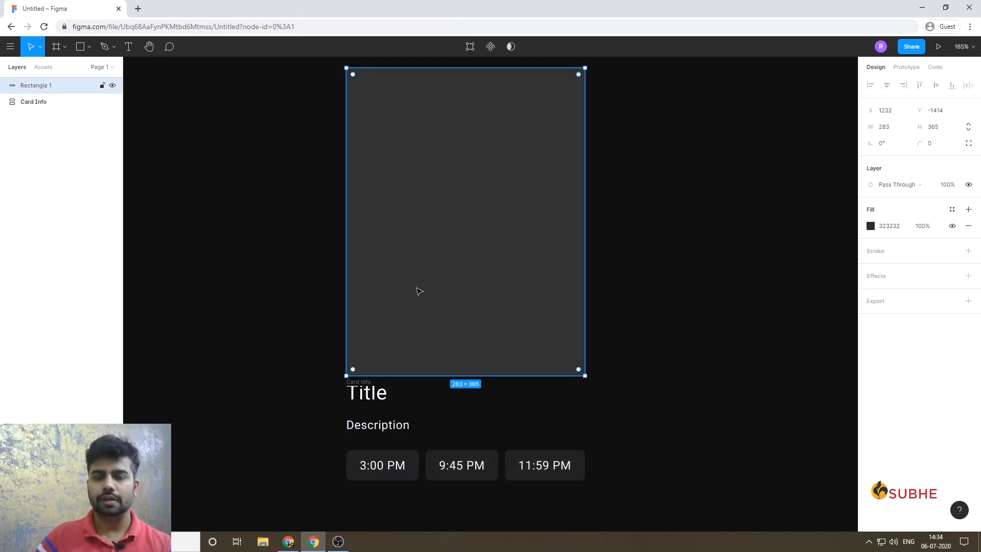
drag(385, 334, 381, 361)
click(607, 331)
Wrap the grey rectangle in its own auto layout frame with horizontal padding, vertical padding and item spacing all set to 0.
click(478, 279)
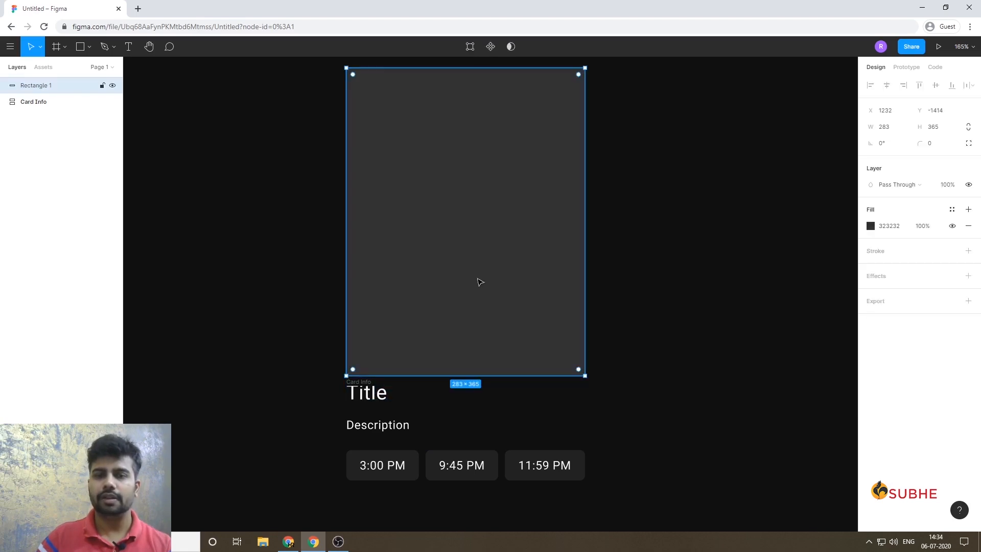
key(shift+a)
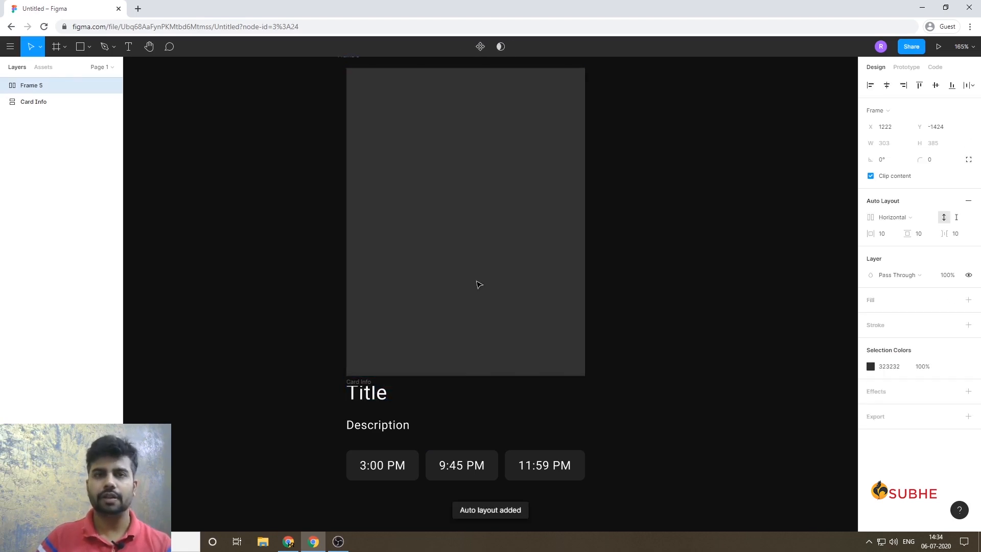
click(881, 234)
text(0)
key(Tab)
text(0)
key(Tab)
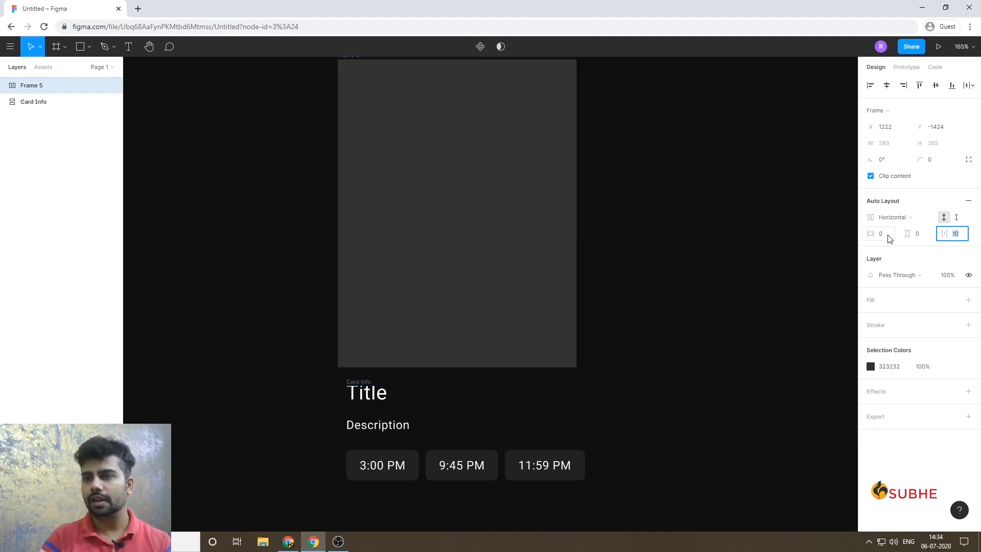
key(Tab)
click(653, 346)
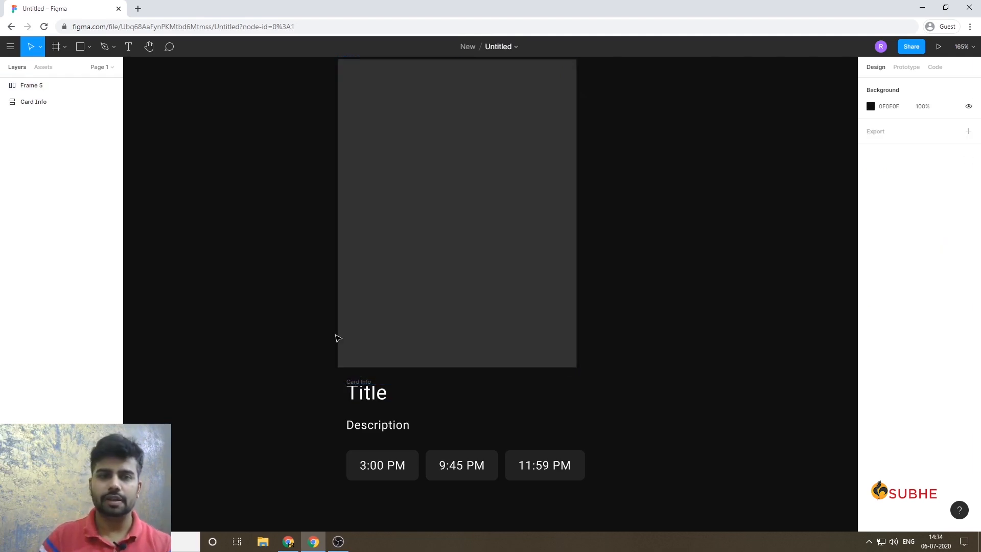
Rename the rectangle's auto layout frame "Card Image".
double_click(33, 87)
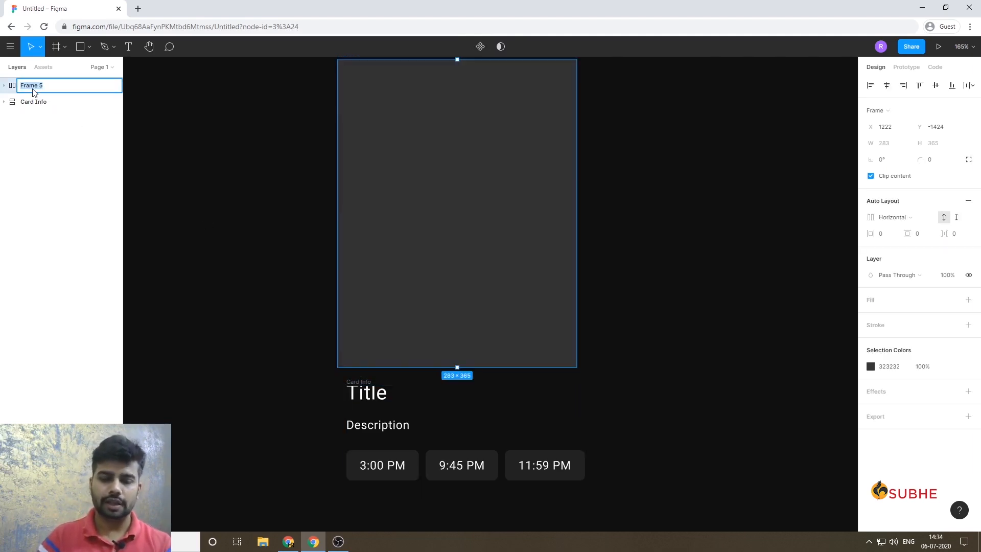
text(Card Imag)
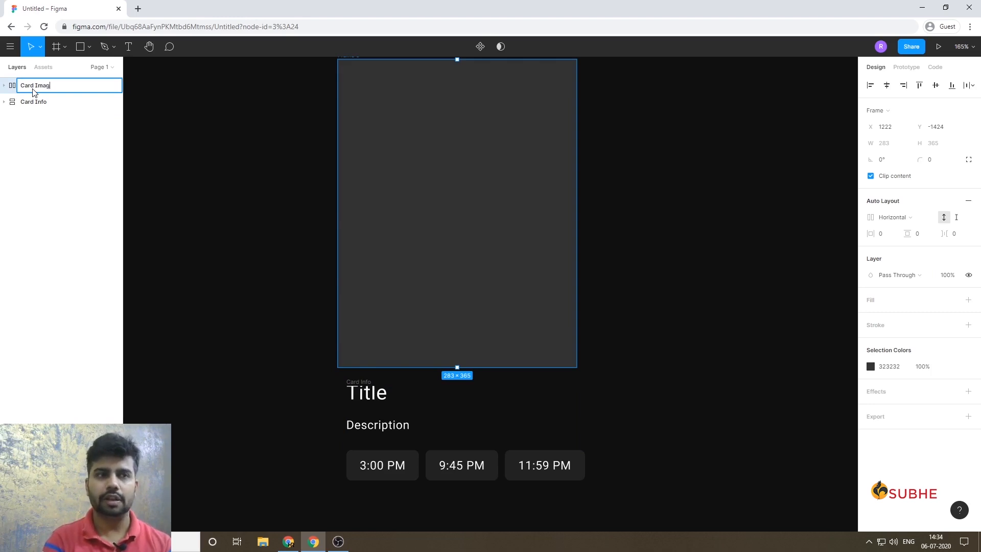
text(e)
key(Return)
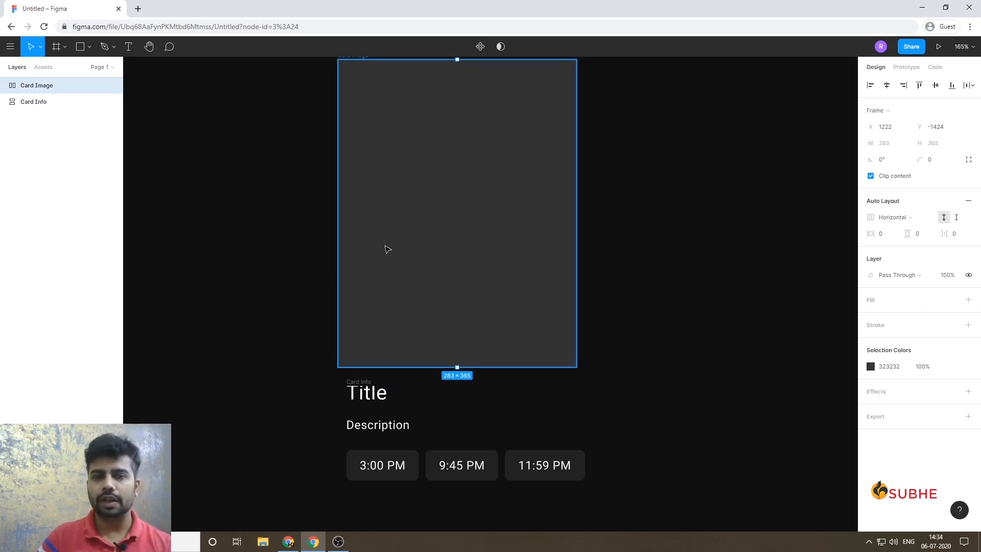
Move the grey rectangle out of the Card Image frame into the Card Info frame, above the title.
double_click(398, 309)
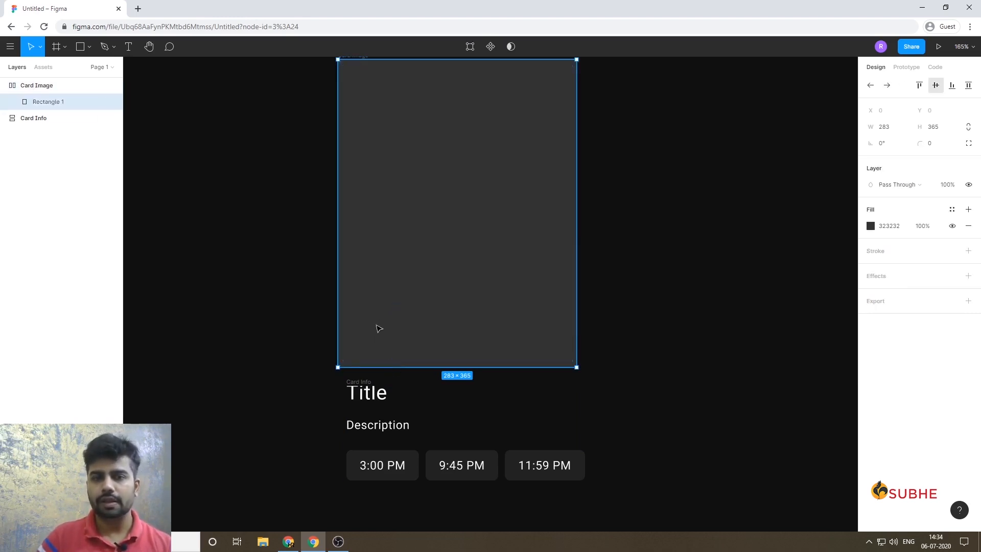
drag(393, 333, 395, 397)
scroll(322, 276, down, 8)
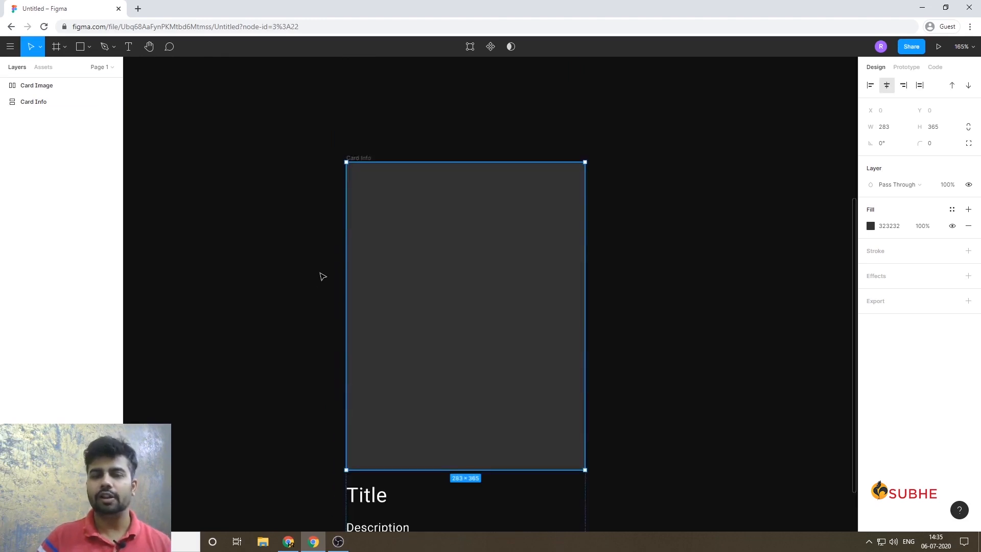
click(274, 273)
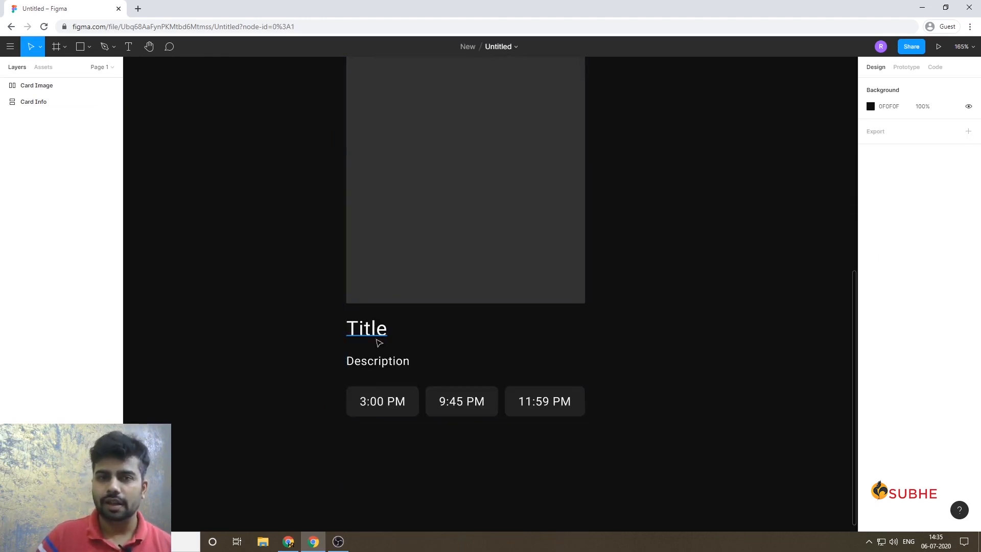
Delete the empty Card Image frame.
scroll(306, 309, up, 3)
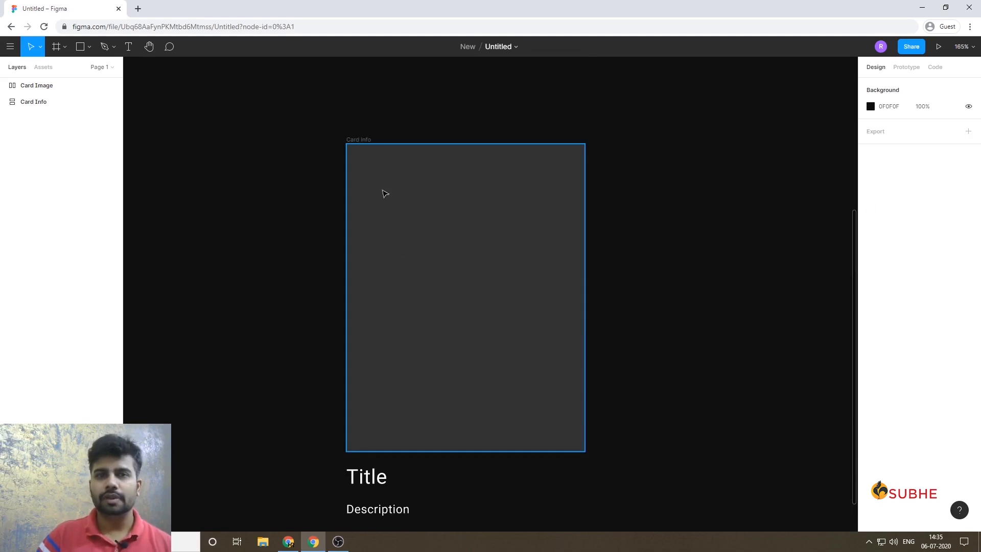
click(37, 86)
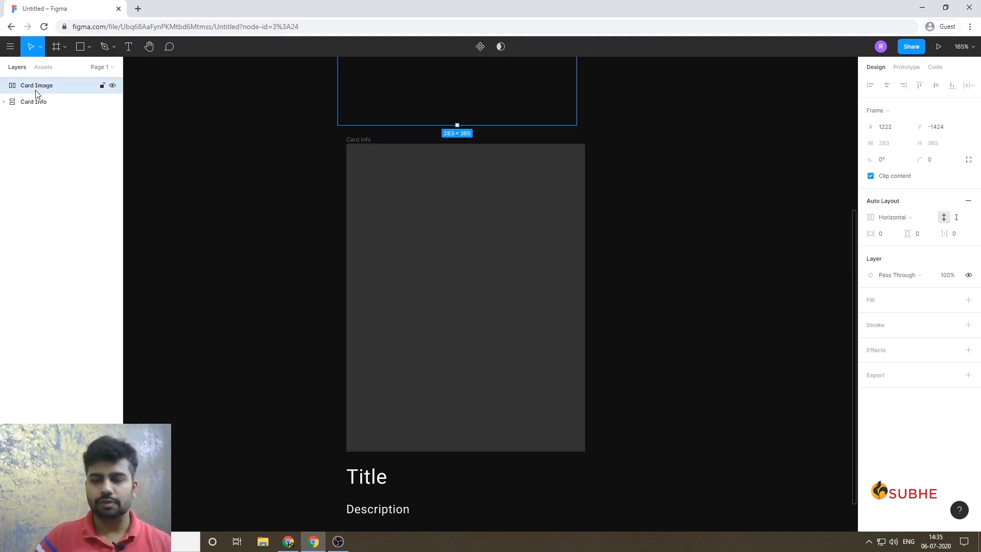
key(Delete)
Left-align the chip row, description, title and rectangle inside the Card Info frame.
click(35, 91)
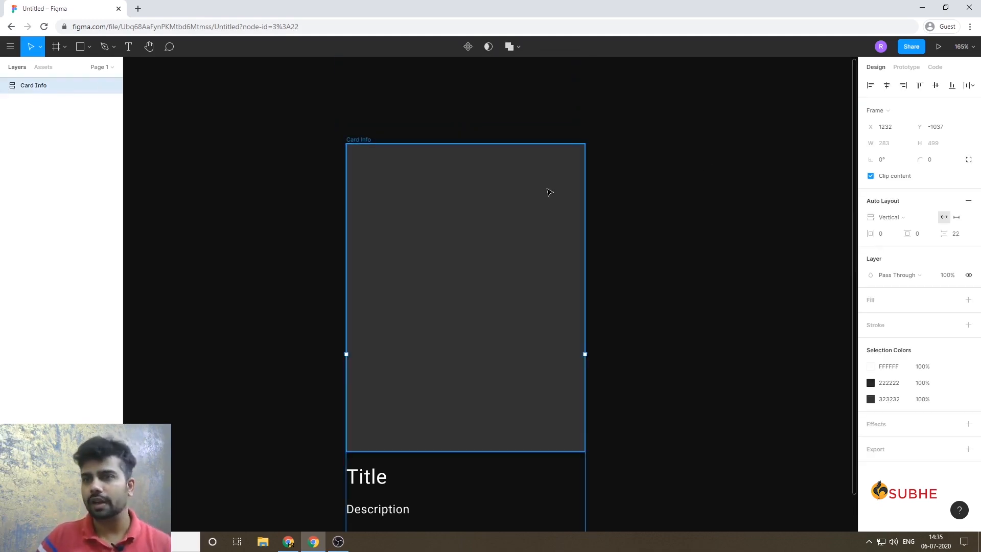
scroll(440, 234, down, 3)
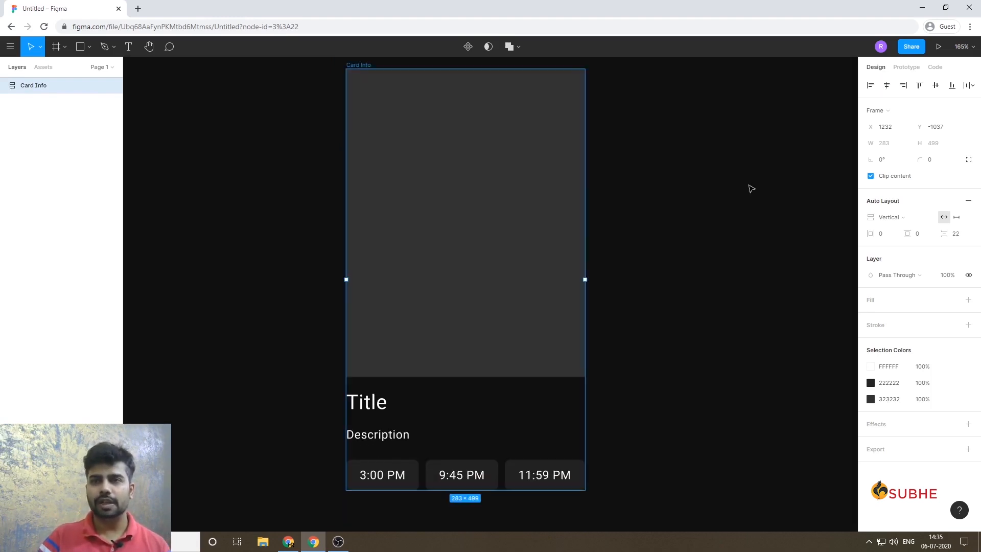
click(4, 85)
click(36, 103)
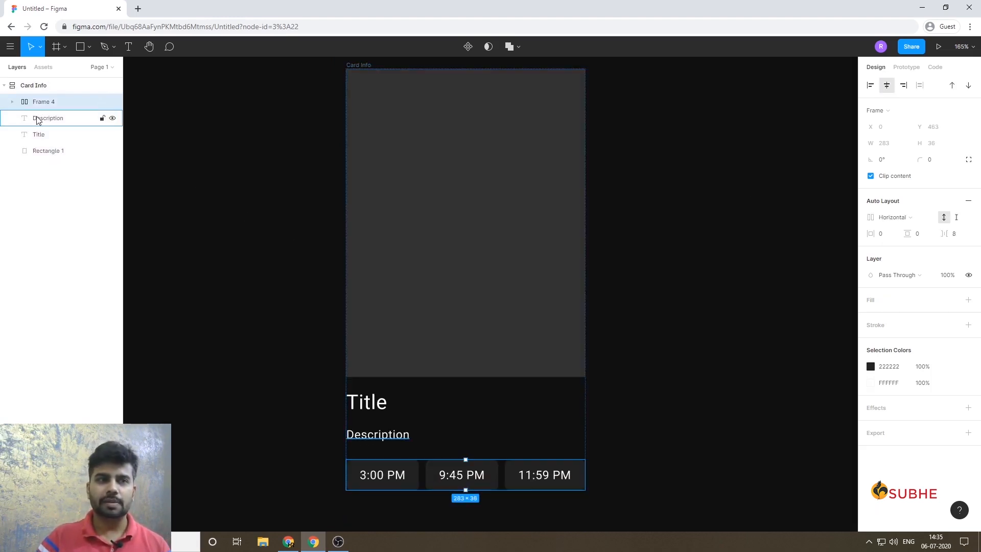
click(56, 153)
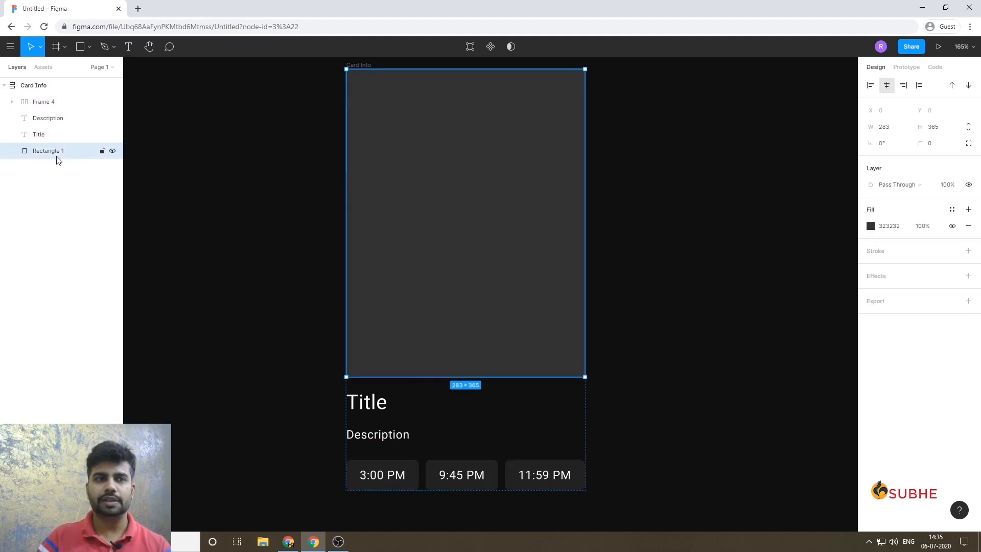
shift+click(36, 96)
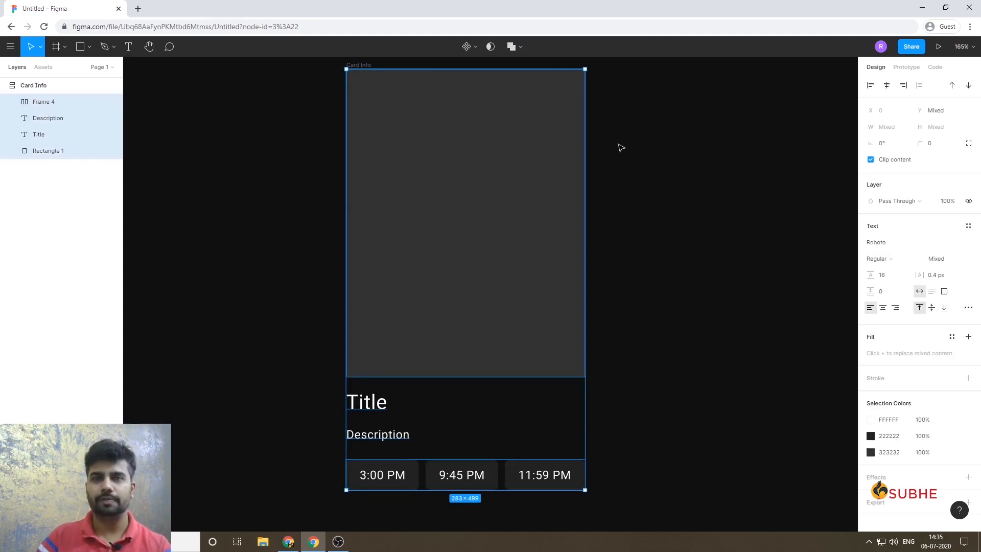
click(887, 85)
click(905, 86)
click(870, 85)
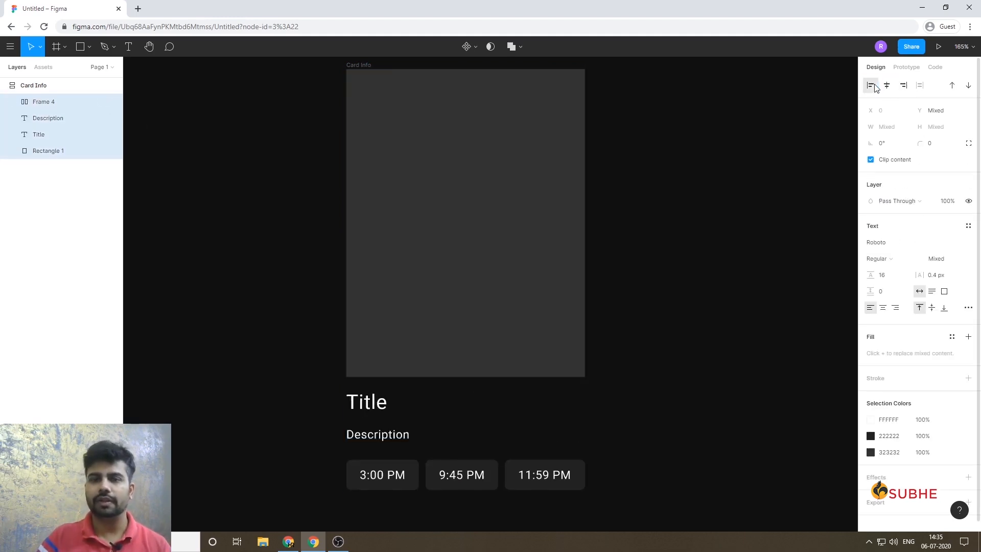
click(716, 219)
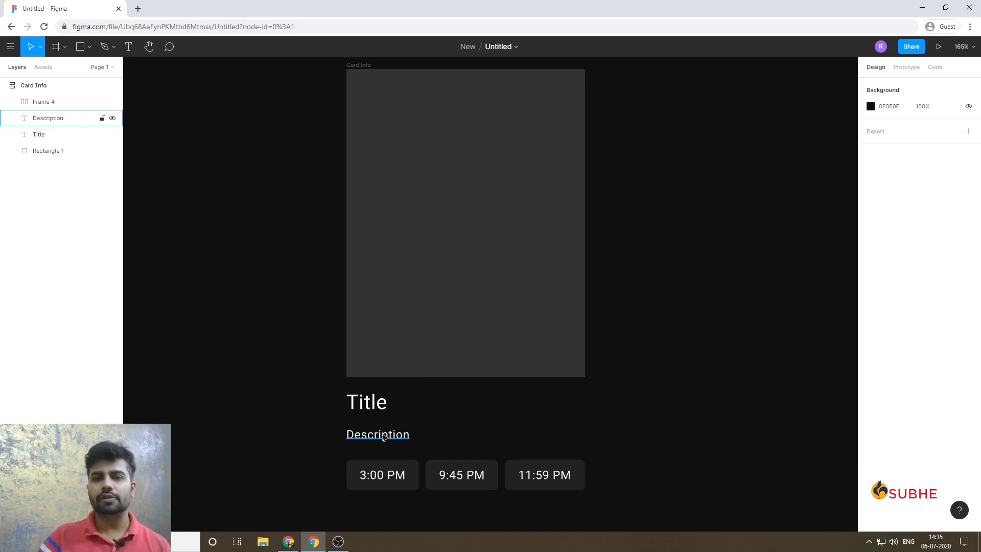
Replace the description text with the long filler "aslkfhslksfa fsahfsalfskf aslfakshfsalkfash flkash faslkfash flkhfslkasf fasklfsah".
click(384, 437)
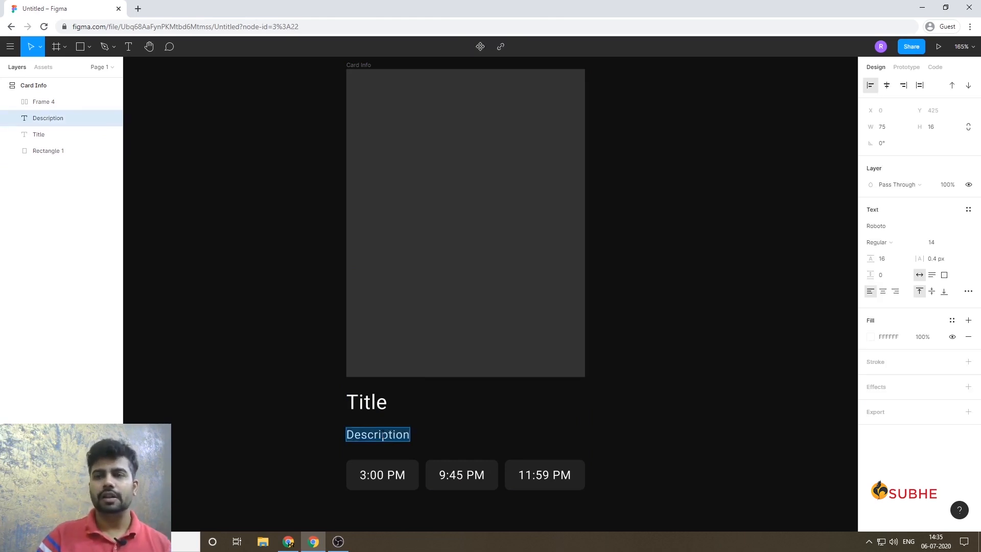
text(aslkfhslk)
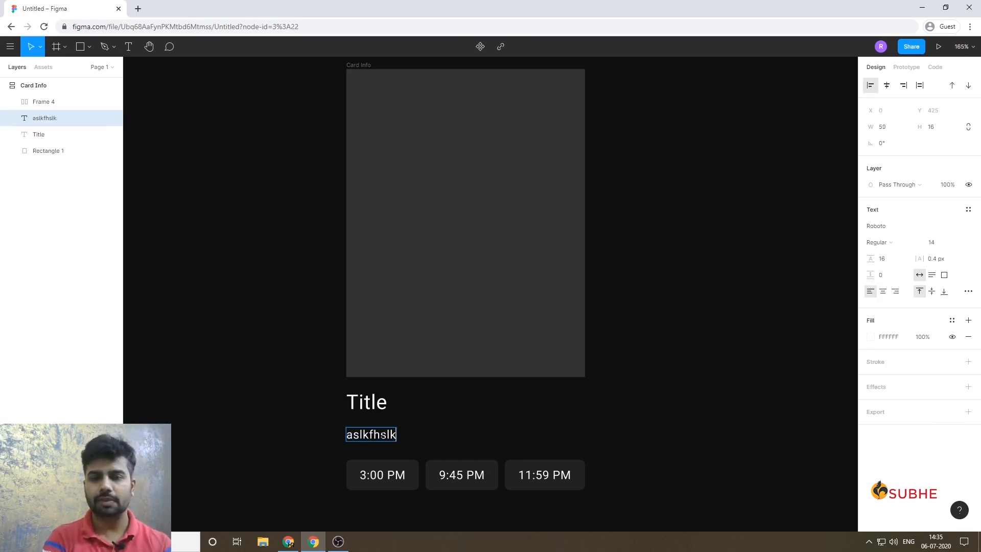
text(sfa fsahfsalfskf aslfakshfsalkfash flkash faslkfash flkhfslkasf fasklfsah)
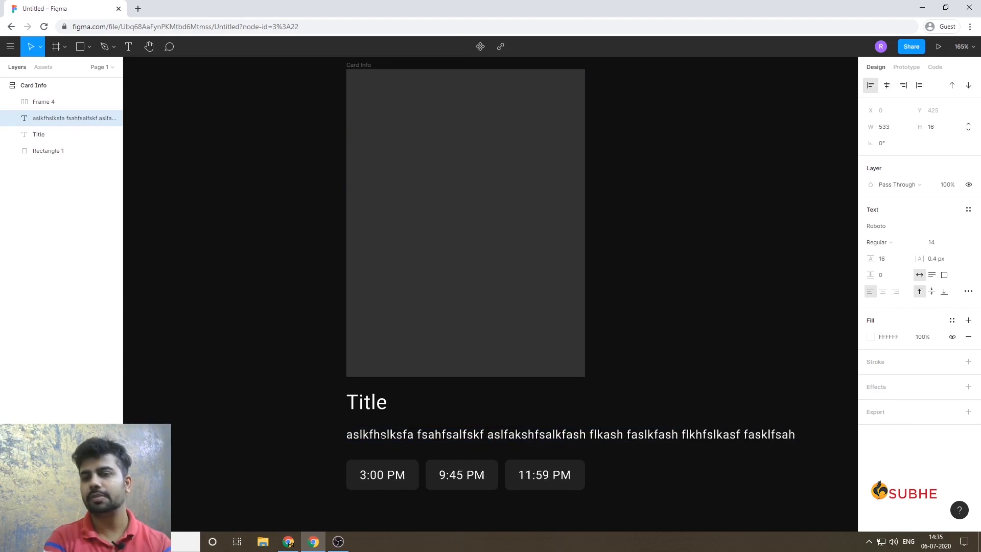
key(Escape)
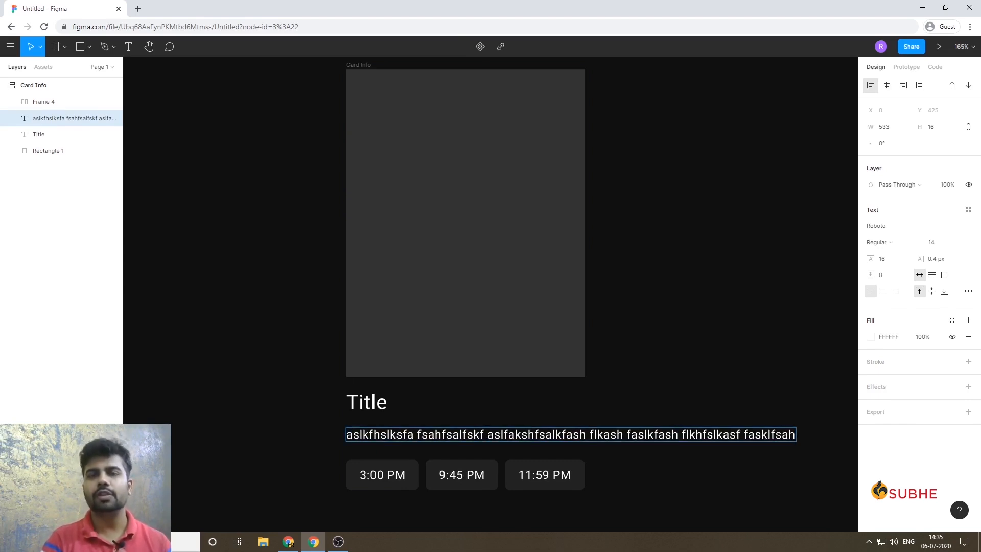
Switch the description text box to fixed size and set its width to 290.
click(383, 436)
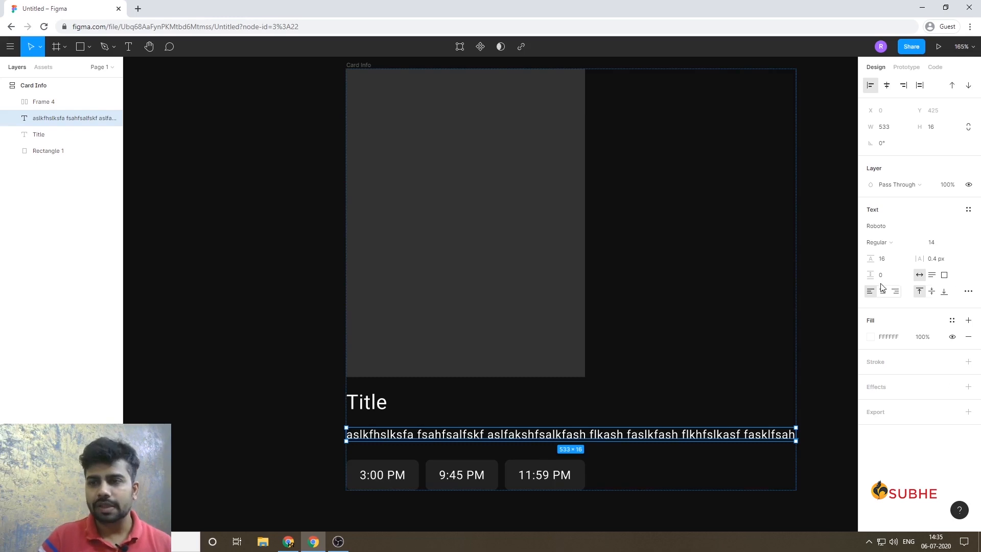
click(944, 275)
click(899, 131)
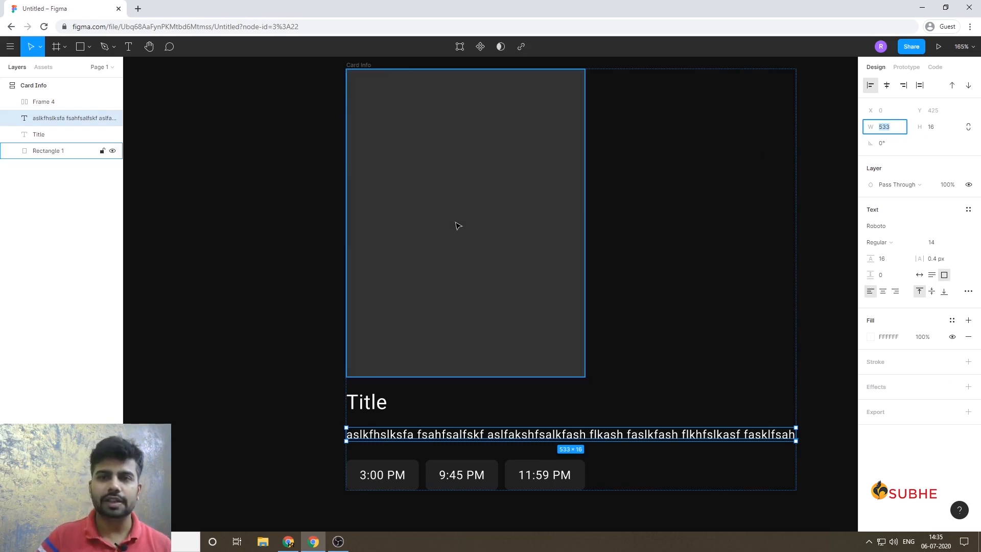
text(290)
key(Return)
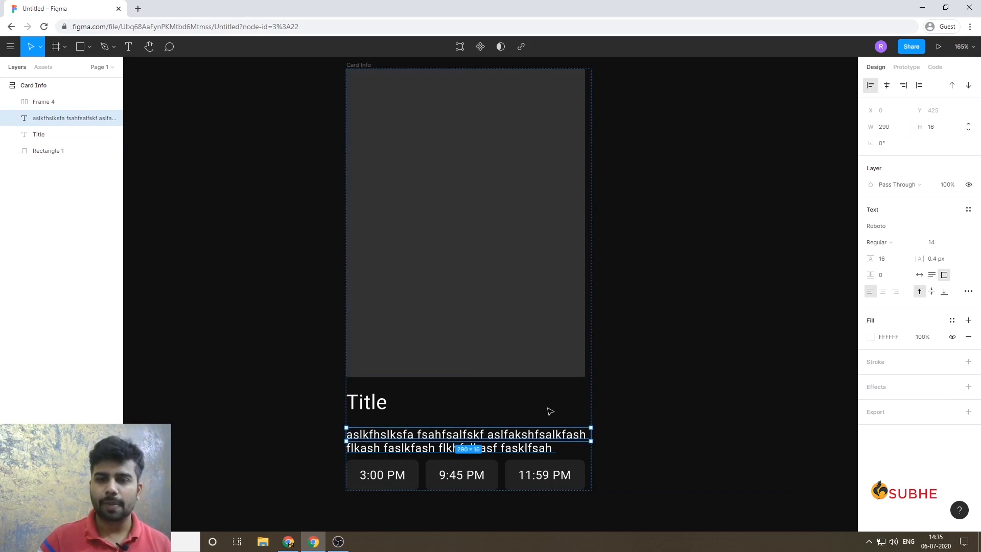
click(733, 405)
double_click(477, 438)
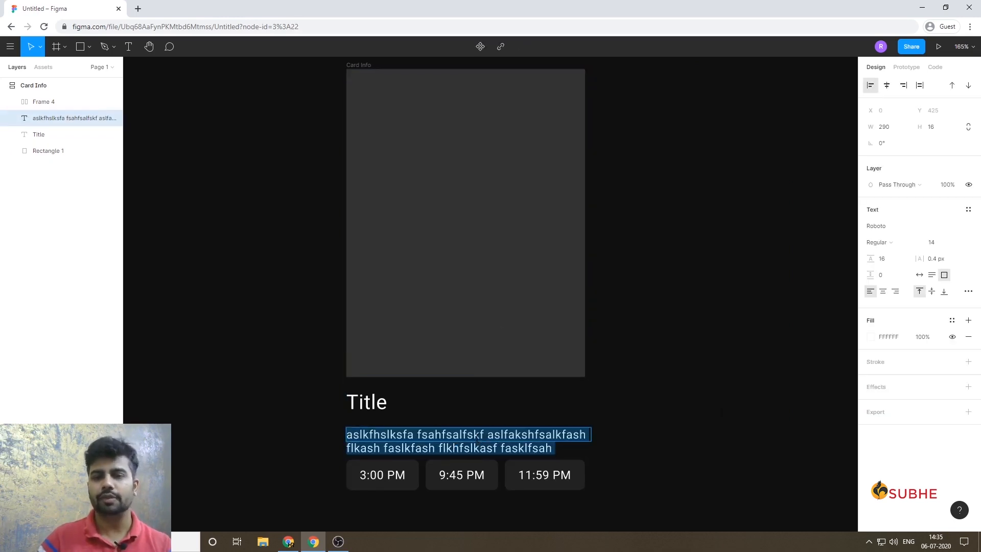
key(Escape)
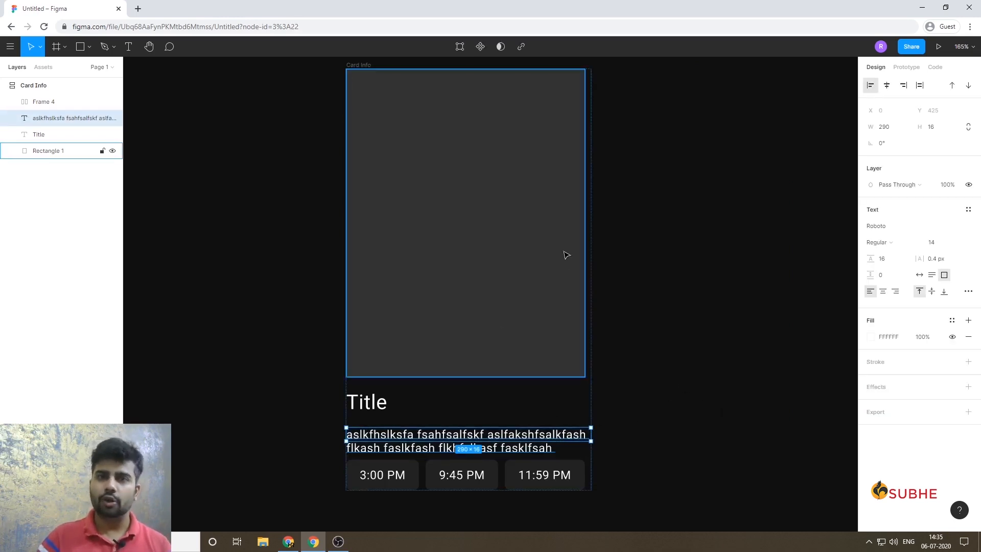